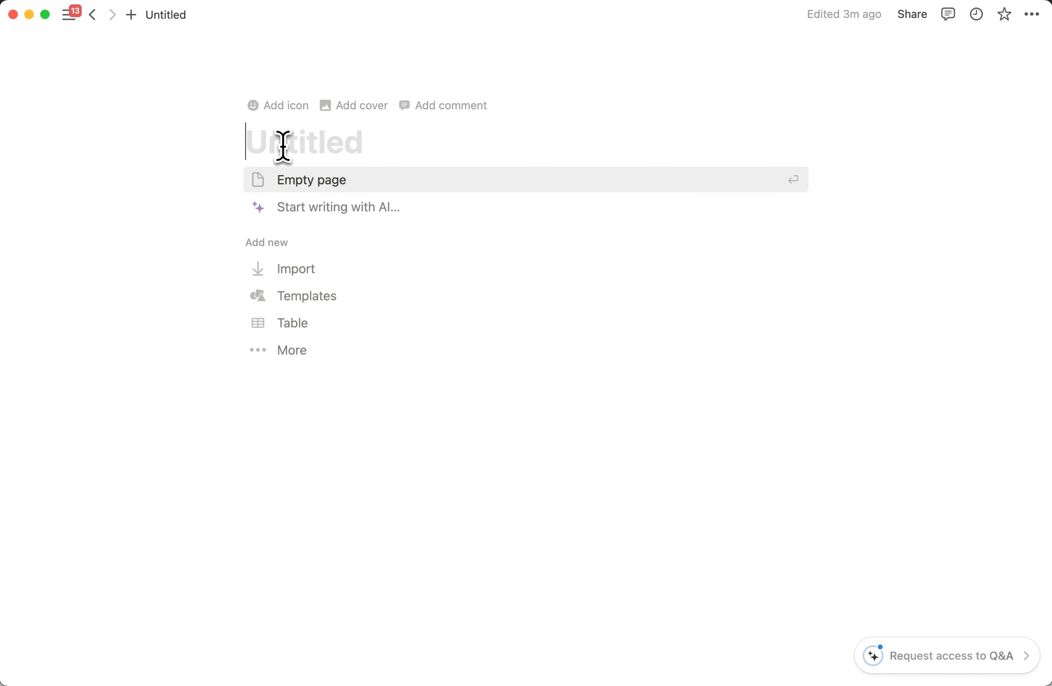
Title the blank page "Expense Tracker" and turn it into a table backed by a new database.
type("Expense")
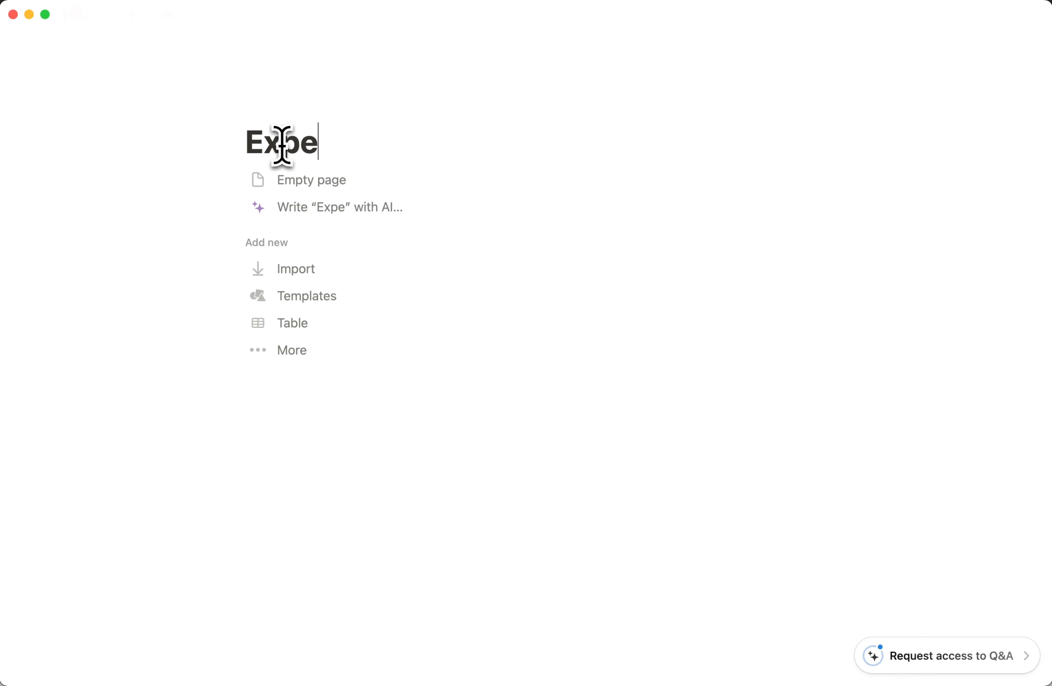
type(" Tracker")
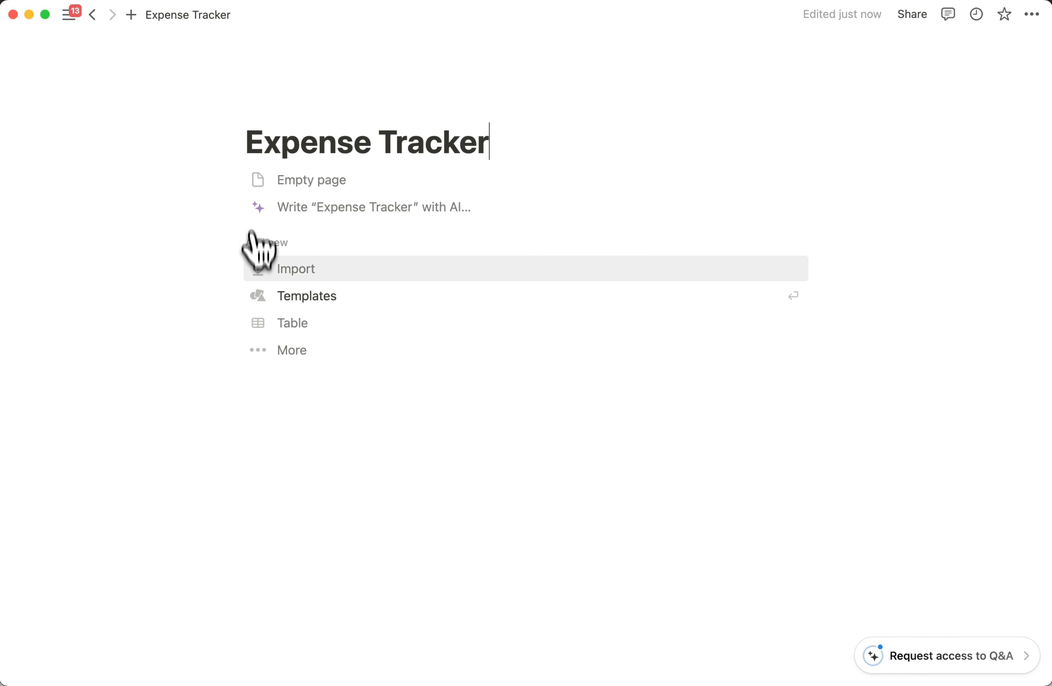
left_click(292, 357)
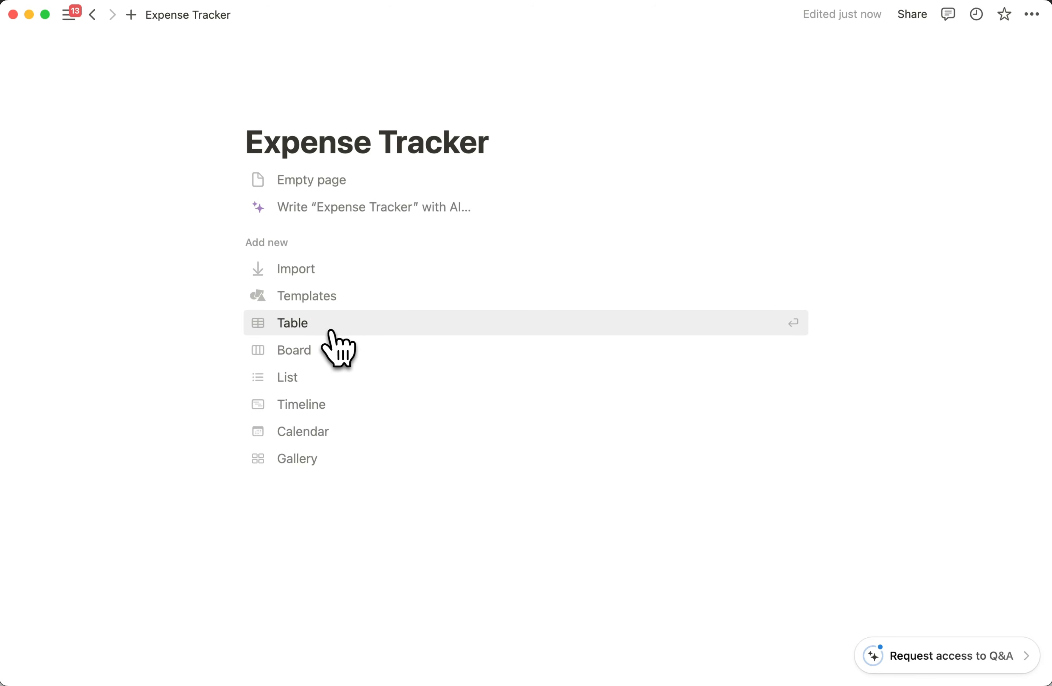
left_click(295, 333)
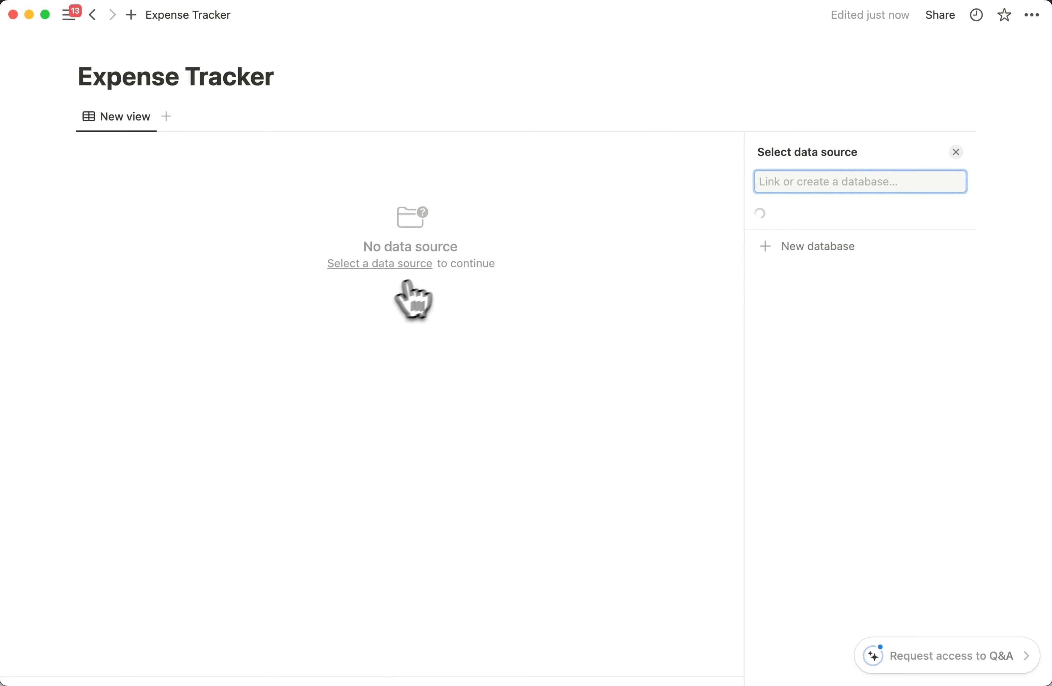
left_click(801, 385)
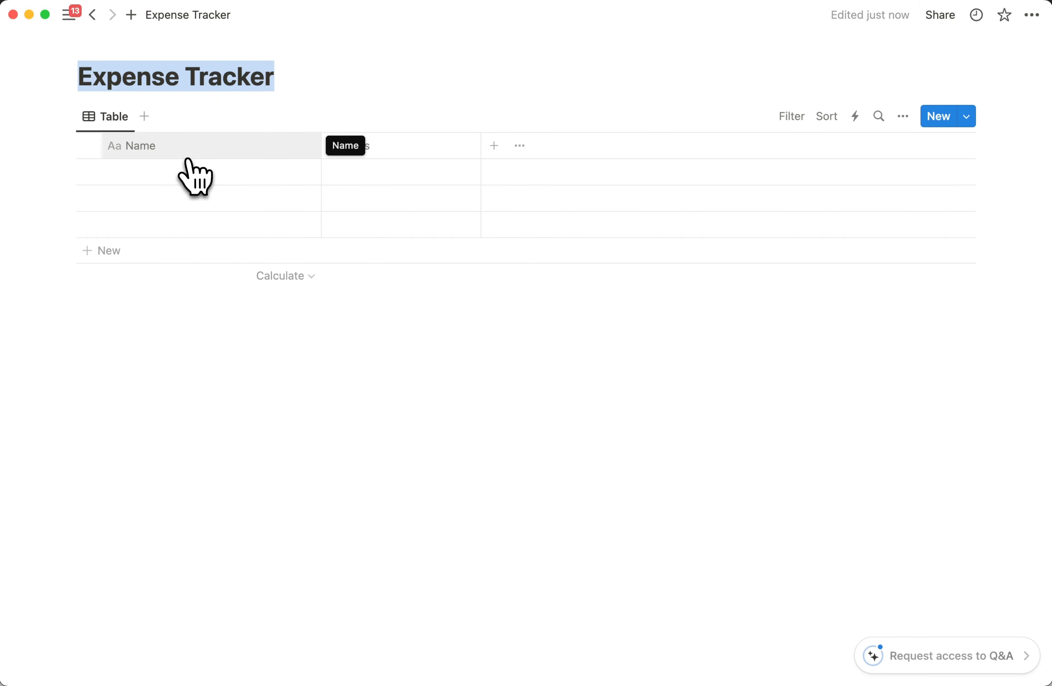
Name the three empty table rows Expense 1, Expense 2 and Expense 3.
left_click(173, 173)
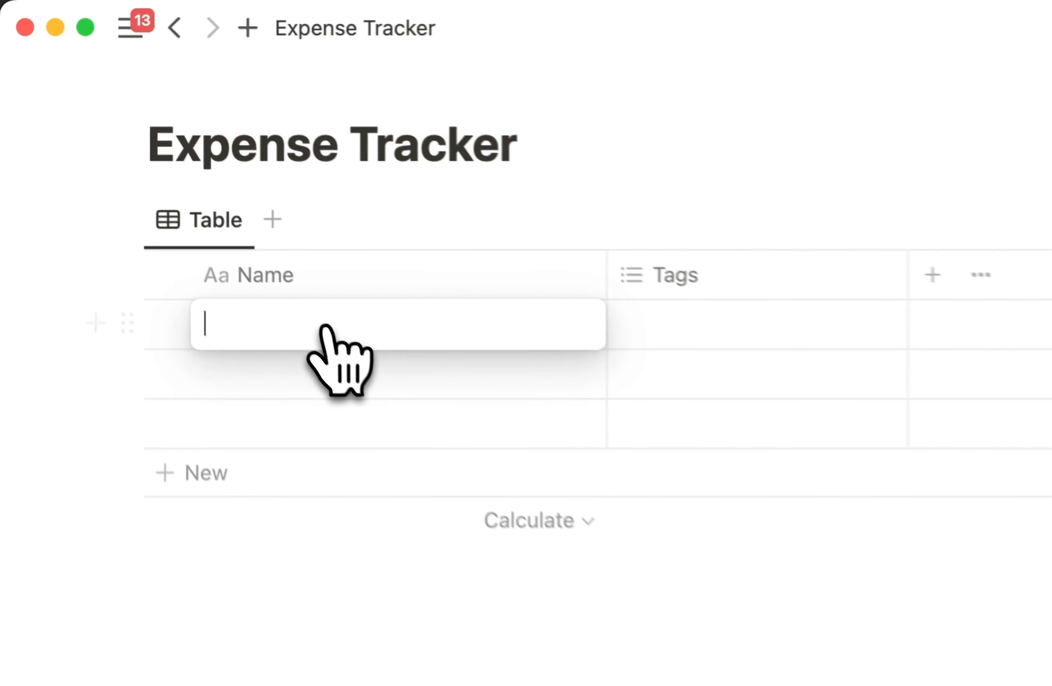
type("Expense")
type(" 1")
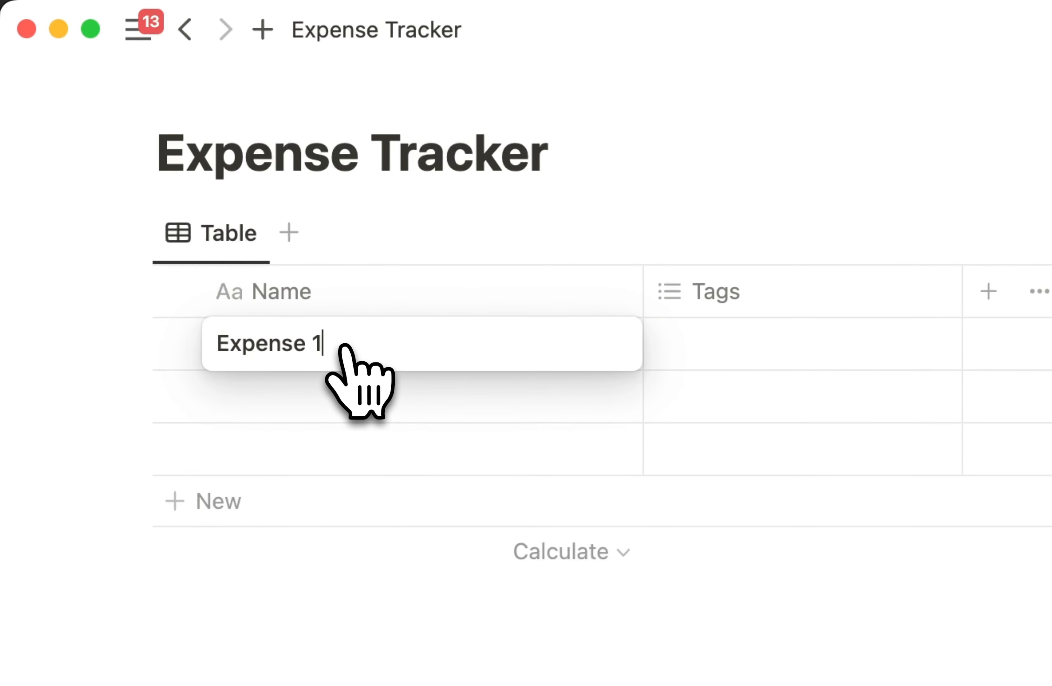
key("Return")
type("Expense ")
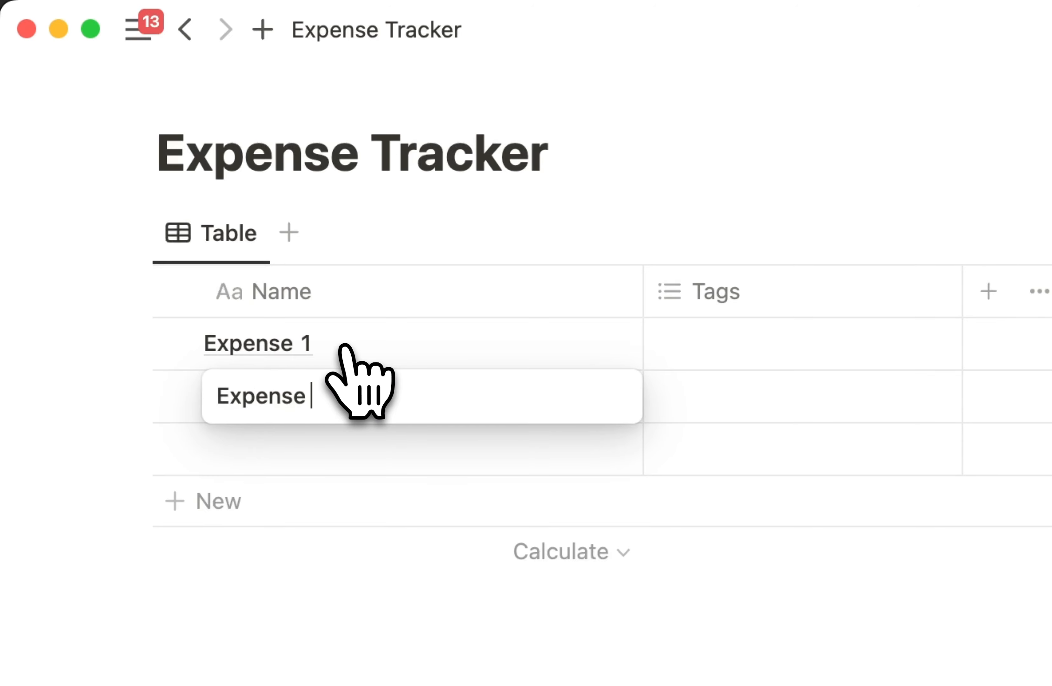
type("2")
key("Return")
type("Expense 3")
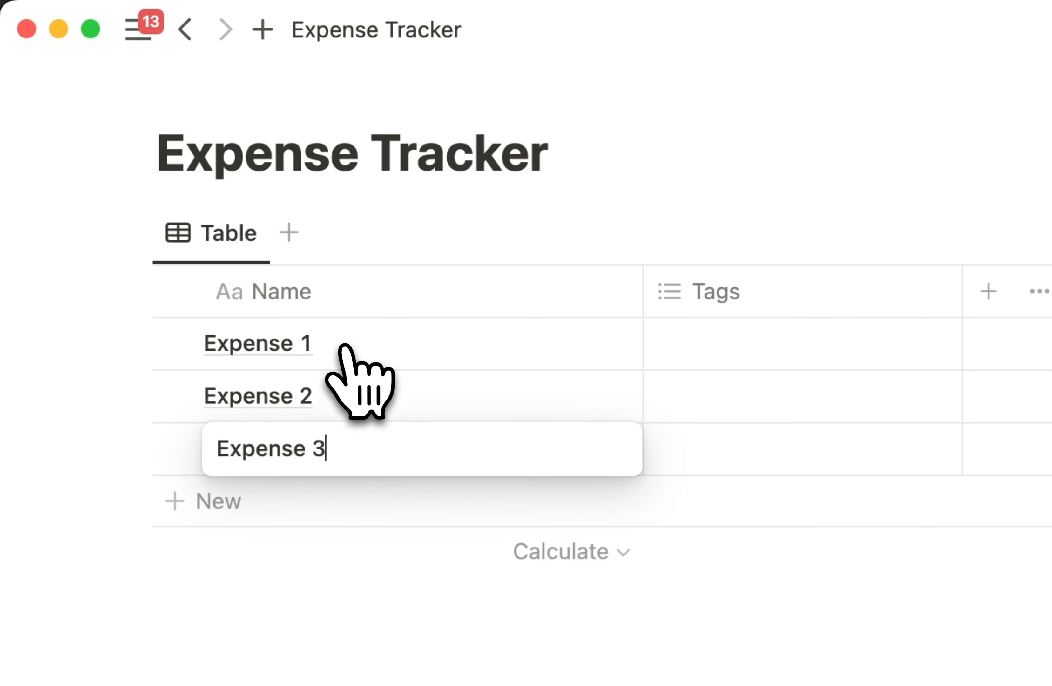
key("Escape")
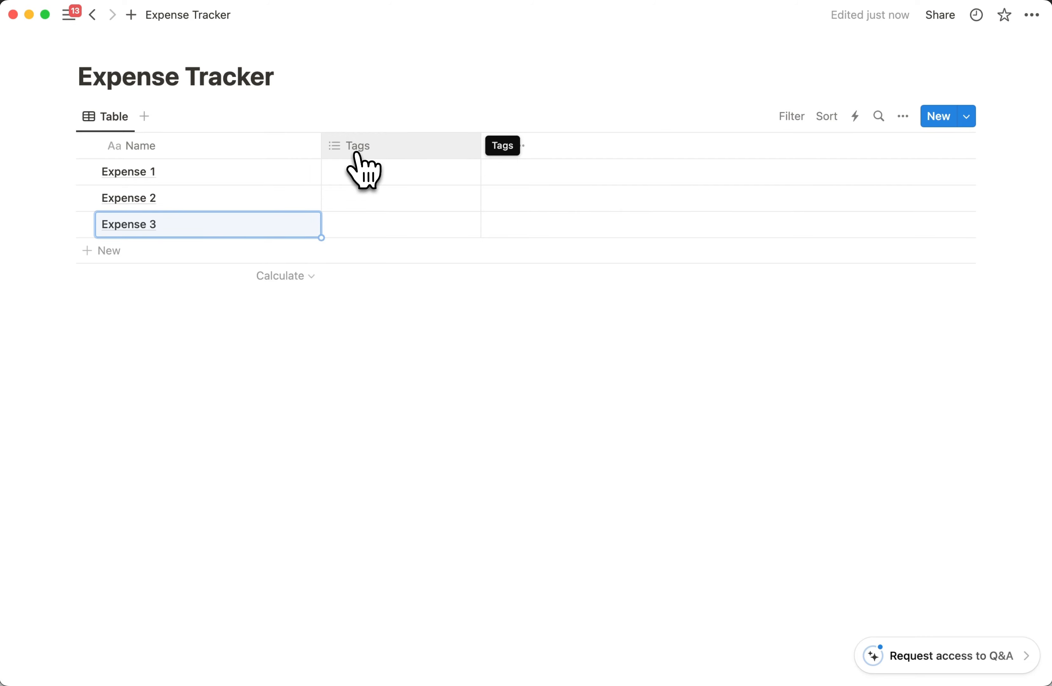
Change the Tags property's type to Select.
left_click(356, 149)
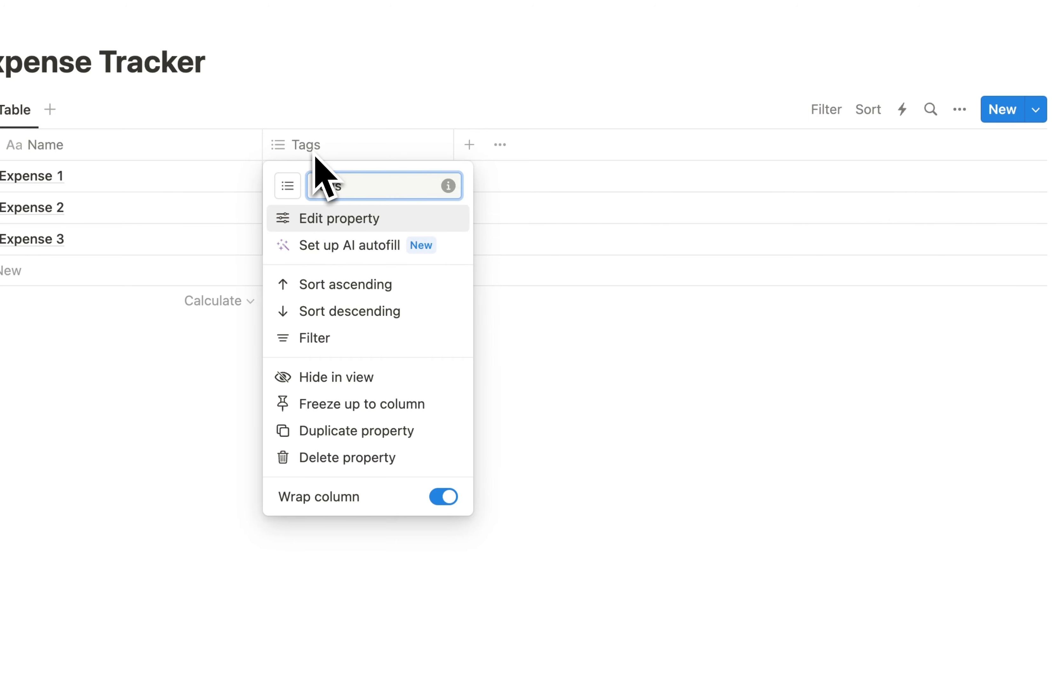
left_click(325, 229)
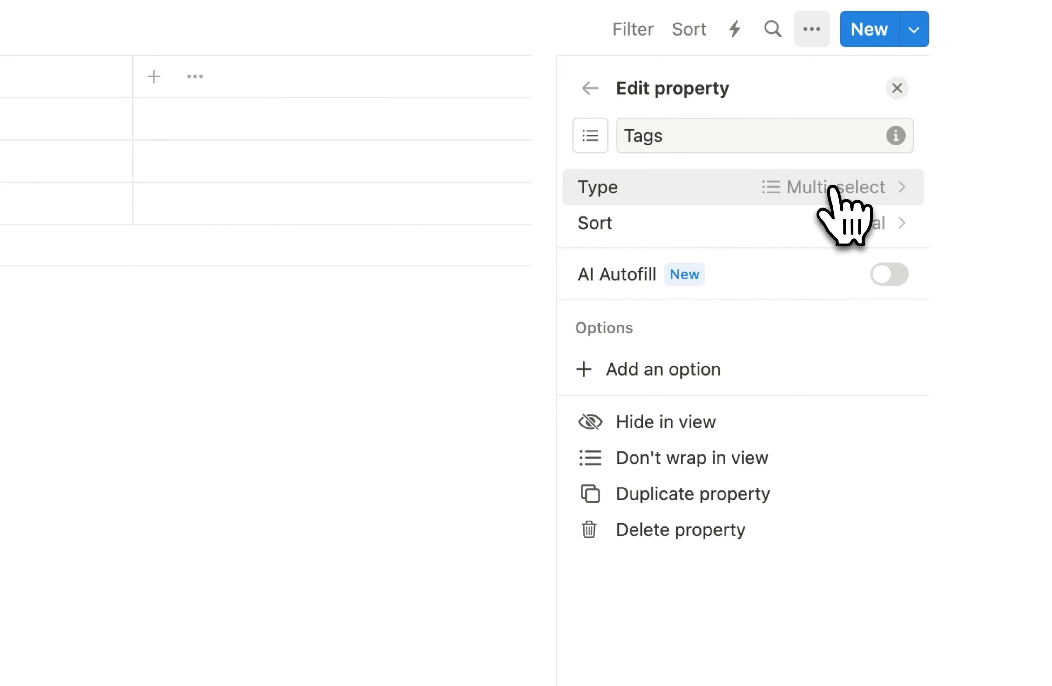
left_click(832, 190)
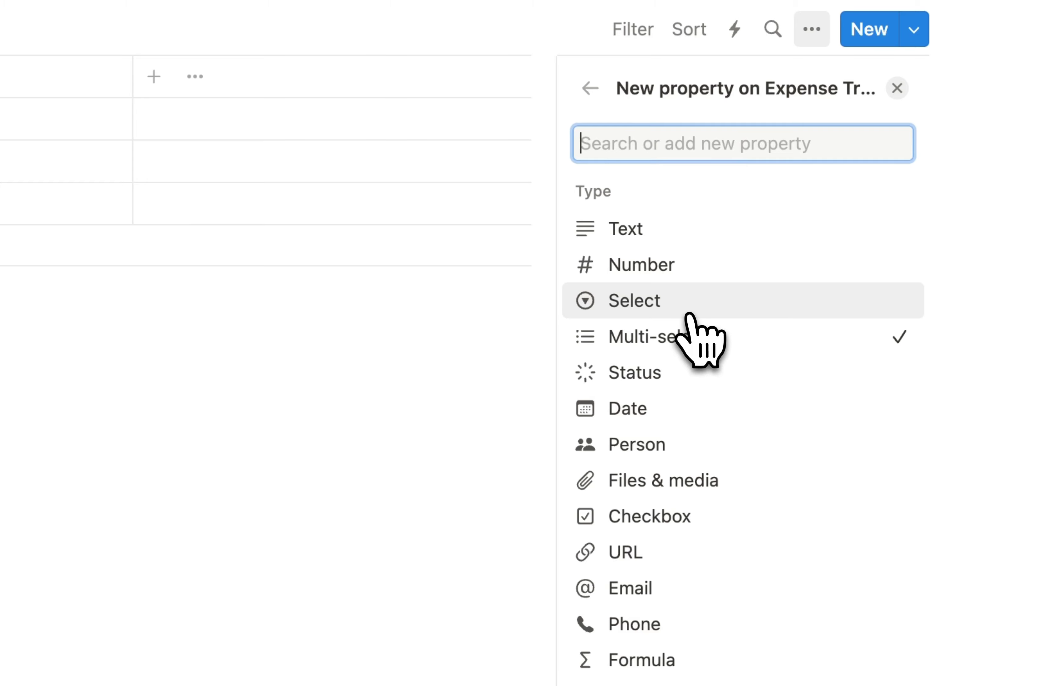
left_click(690, 313)
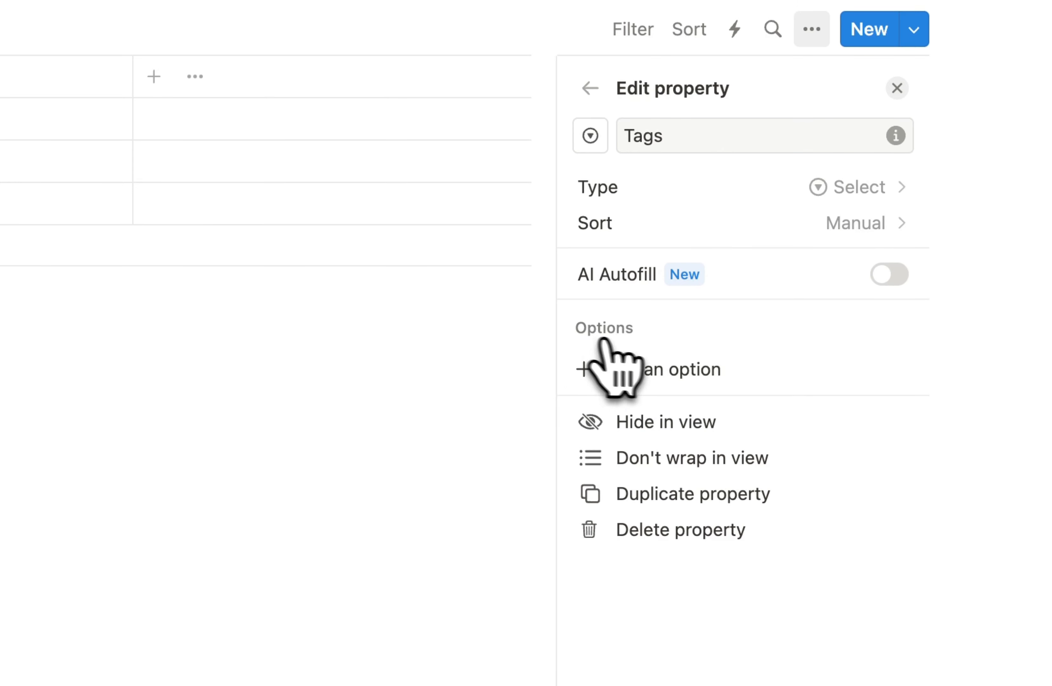
Add the options Bills, Transport and Entertainment to the Tags property.
left_click(673, 379)
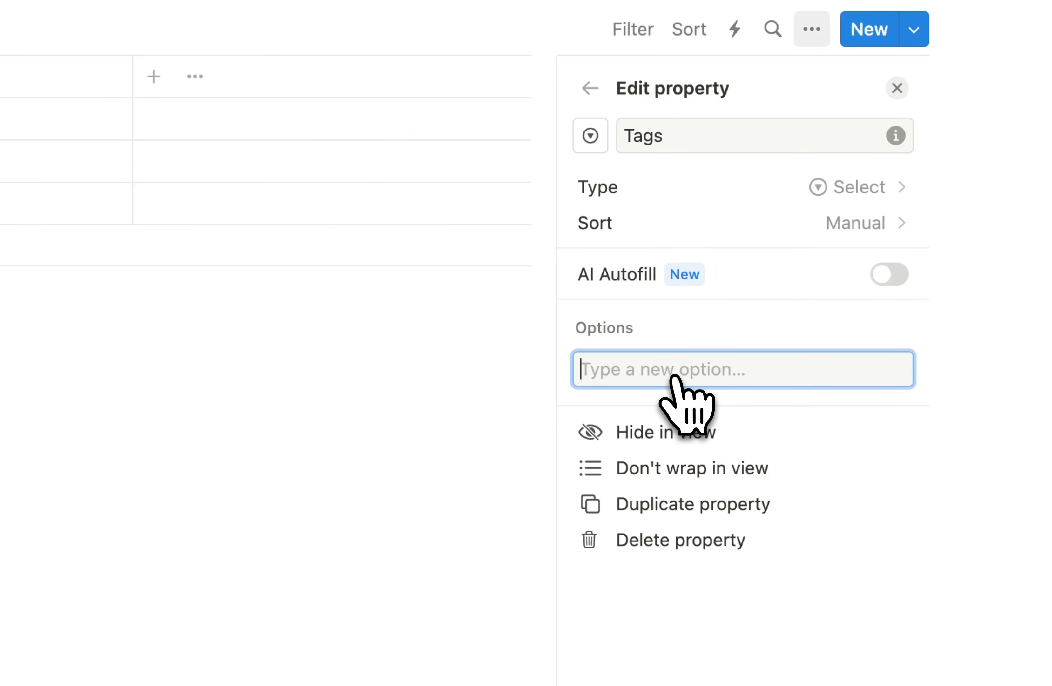
type("Bills")
key("Return")
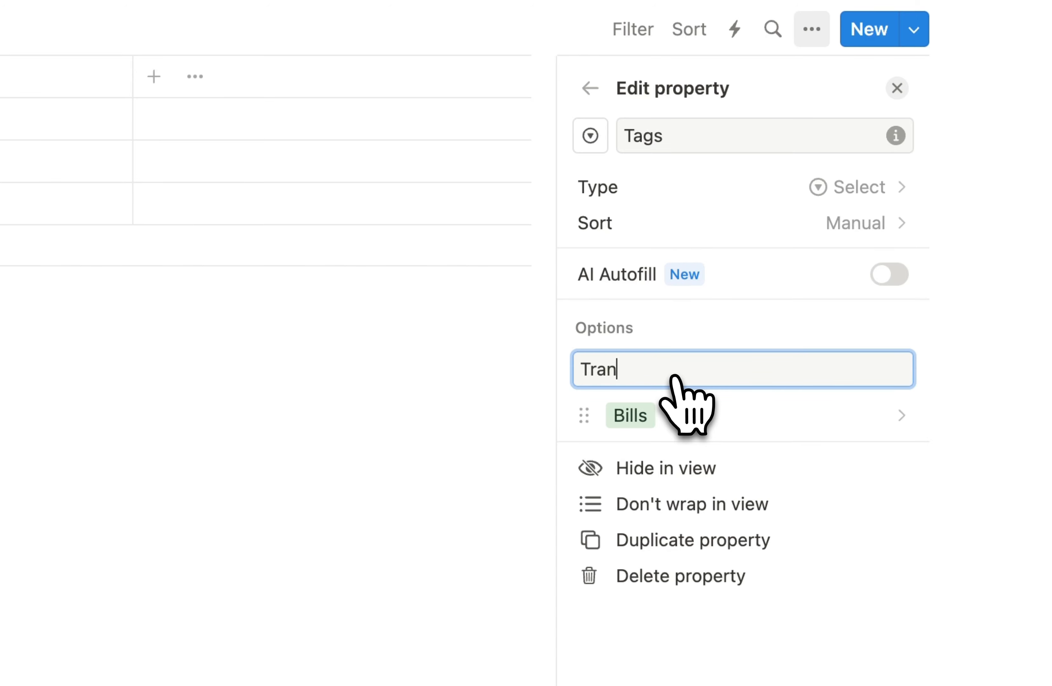
type("Transport")
key("Return")
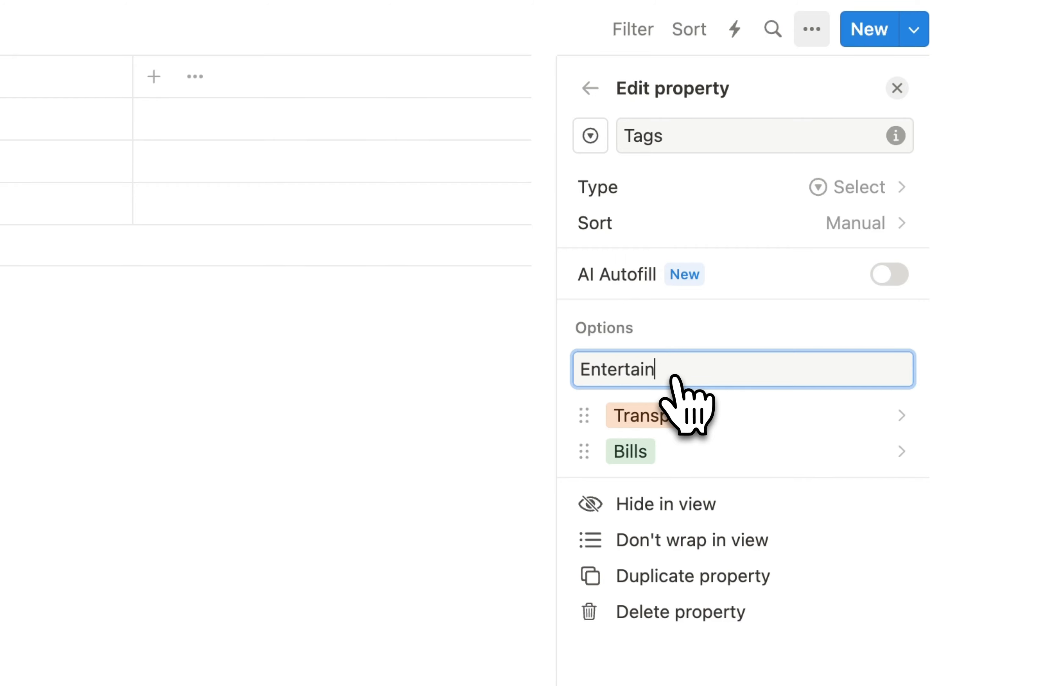
key("Return")
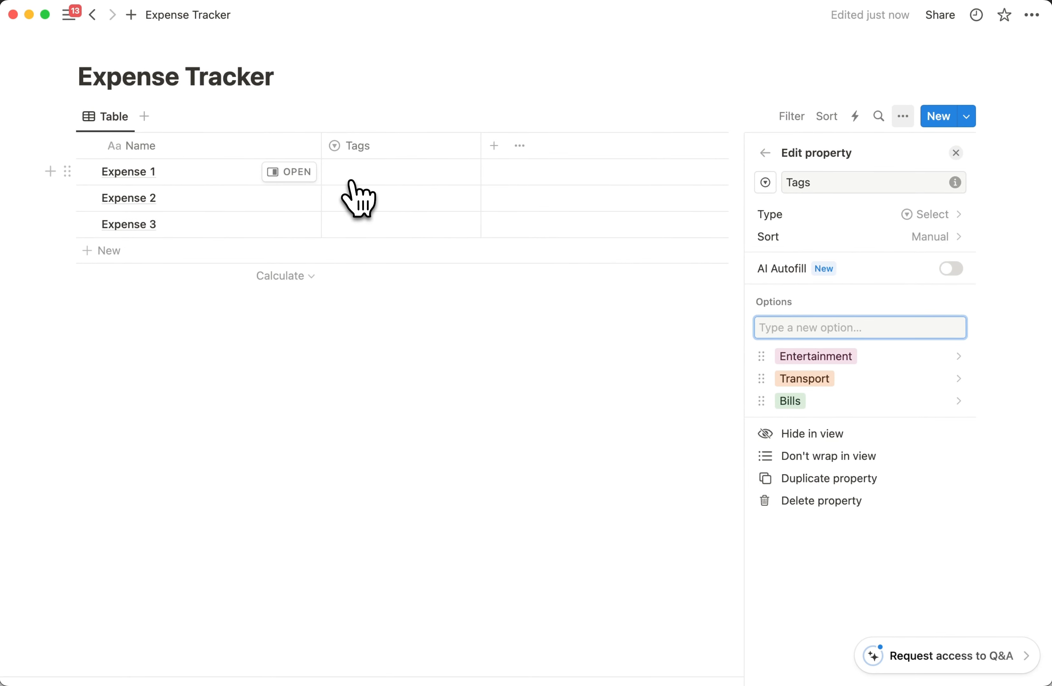
Tag Expense 1 as Bills, Expense 2 as Transport and Expense 3 as Entertainment.
left_click(352, 180)
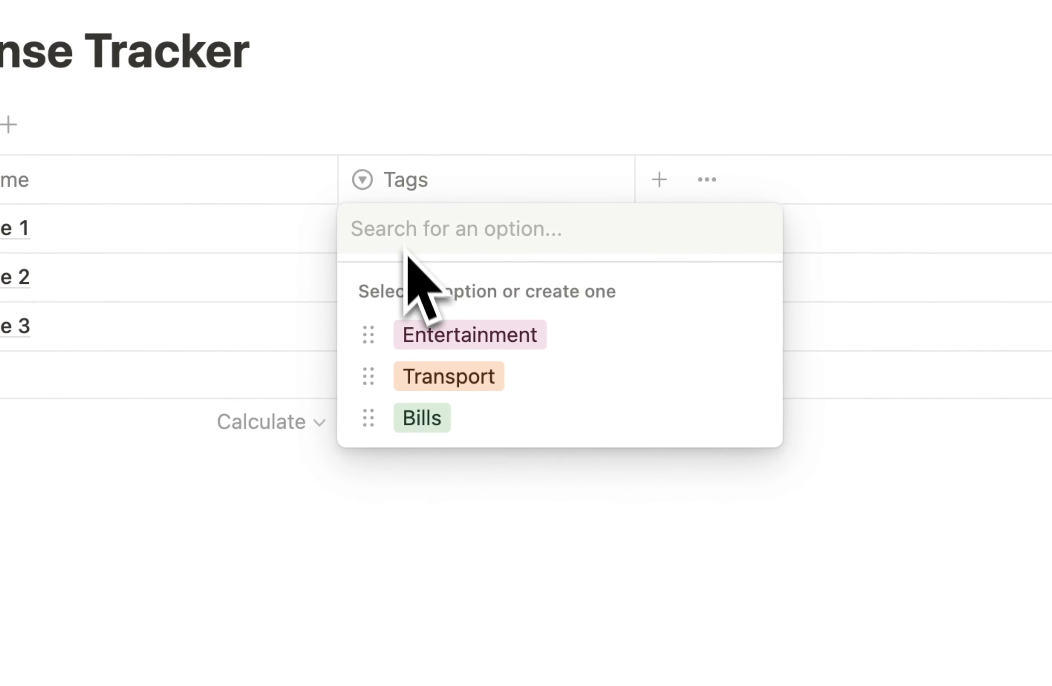
left_click(416, 419)
left_click(390, 290)
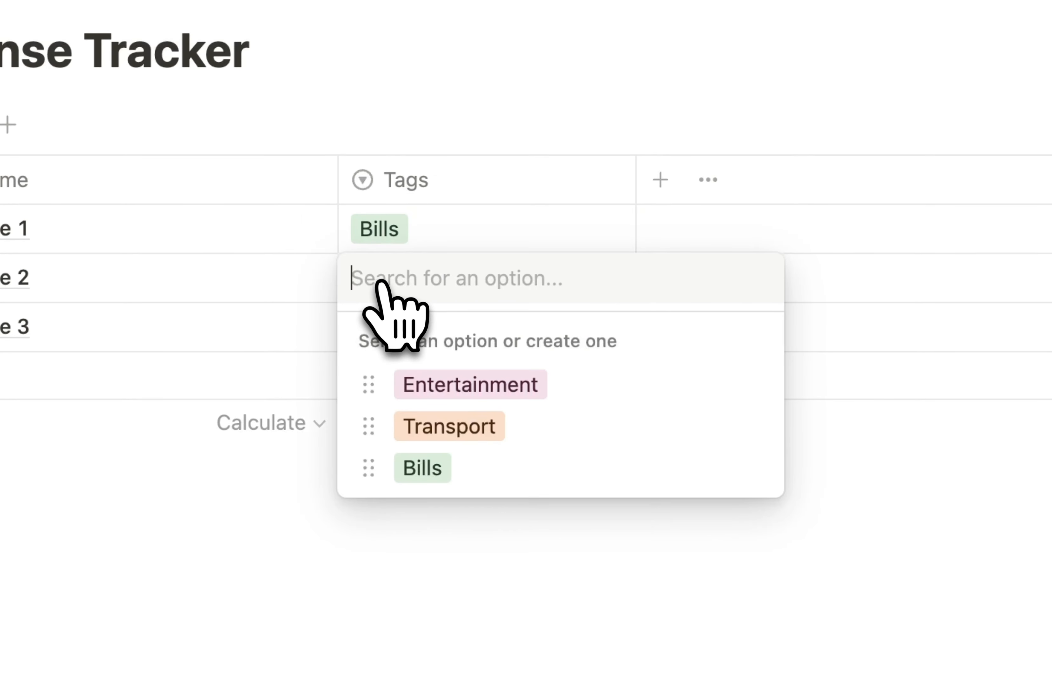
left_click(430, 428)
left_click(421, 329)
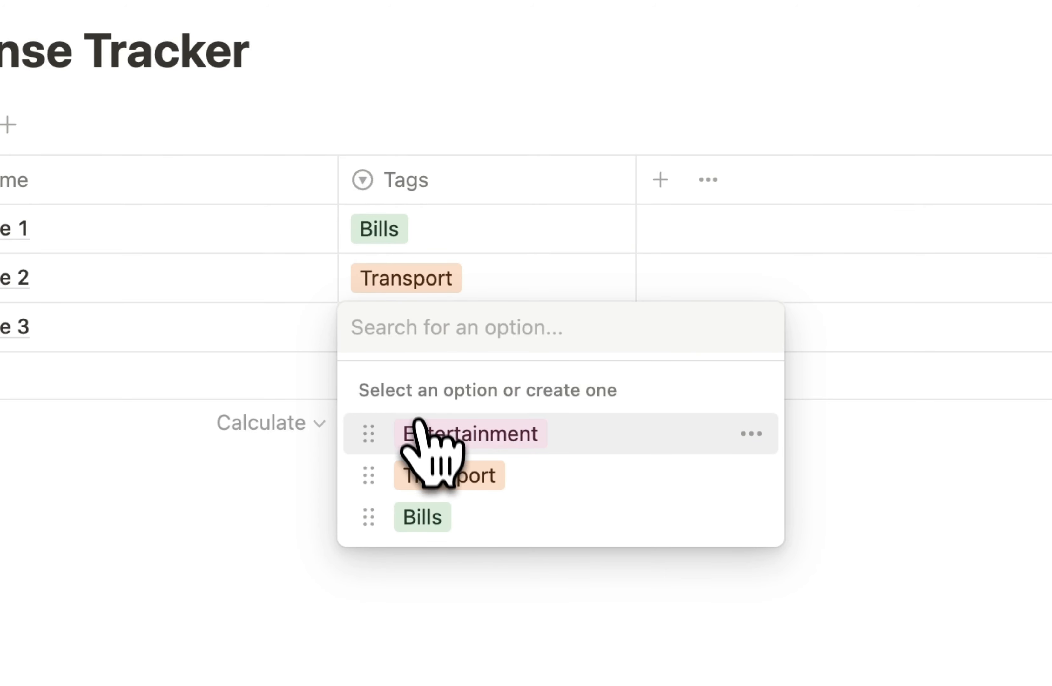
left_click(422, 430)
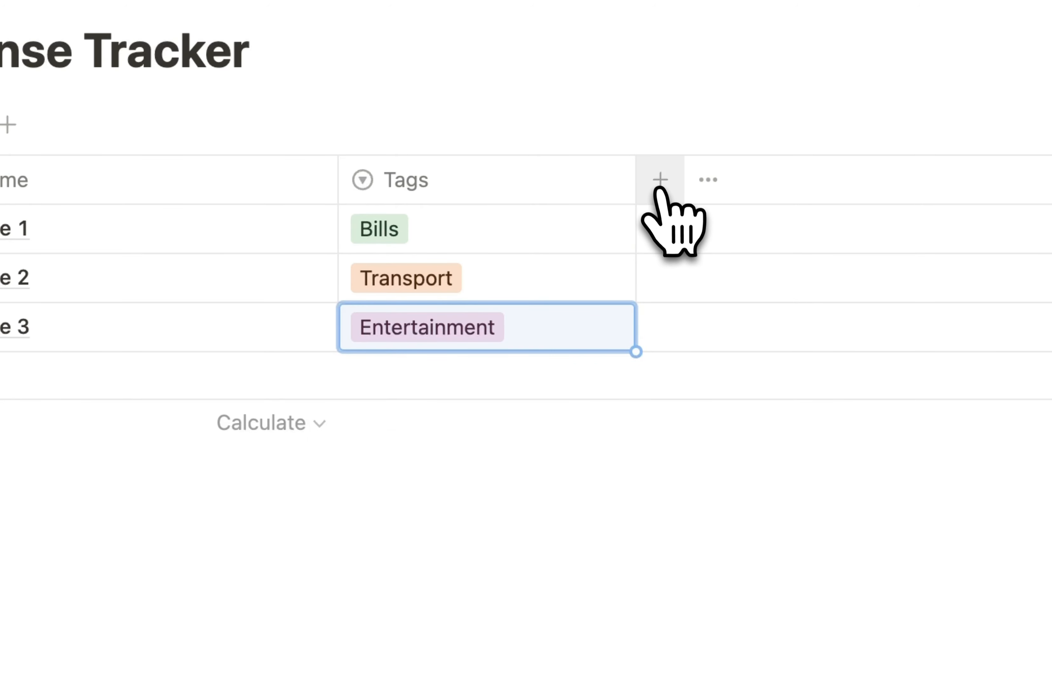
Add a Number property to the table and set its number format to US Dollar.
left_click(658, 186)
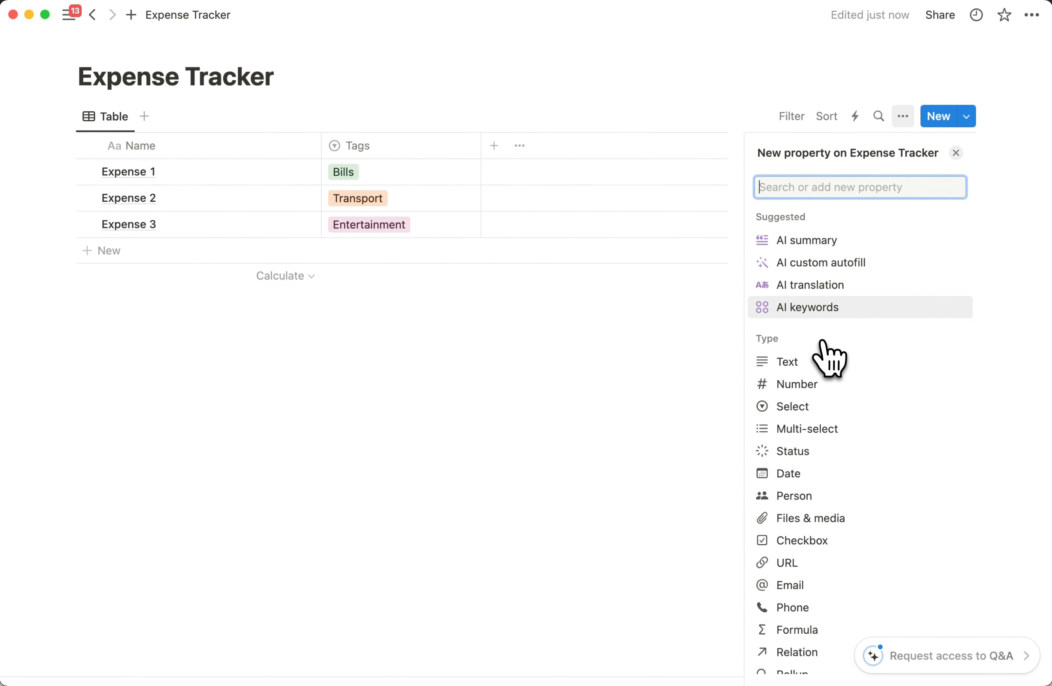
scroll(821, 382, "down", 1)
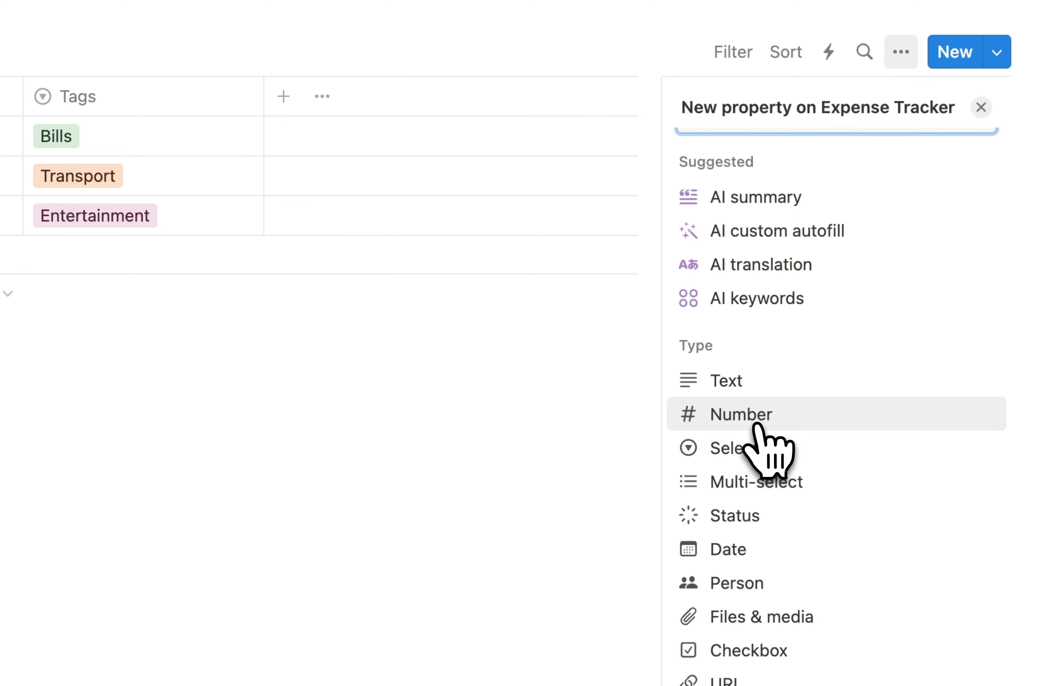
left_click(736, 423)
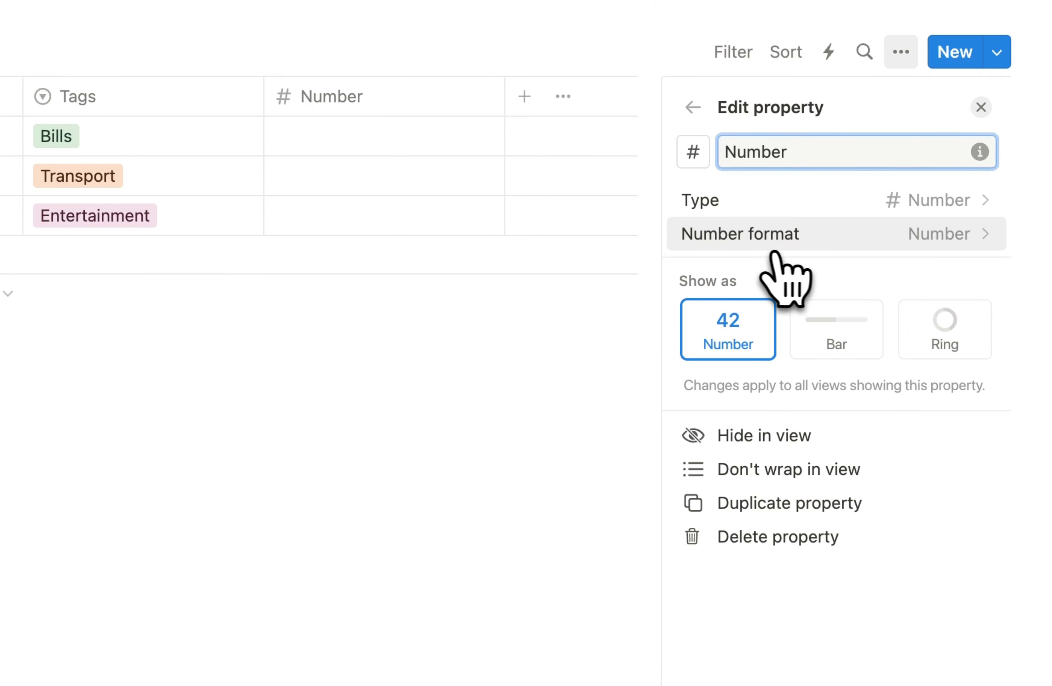
left_click(846, 245)
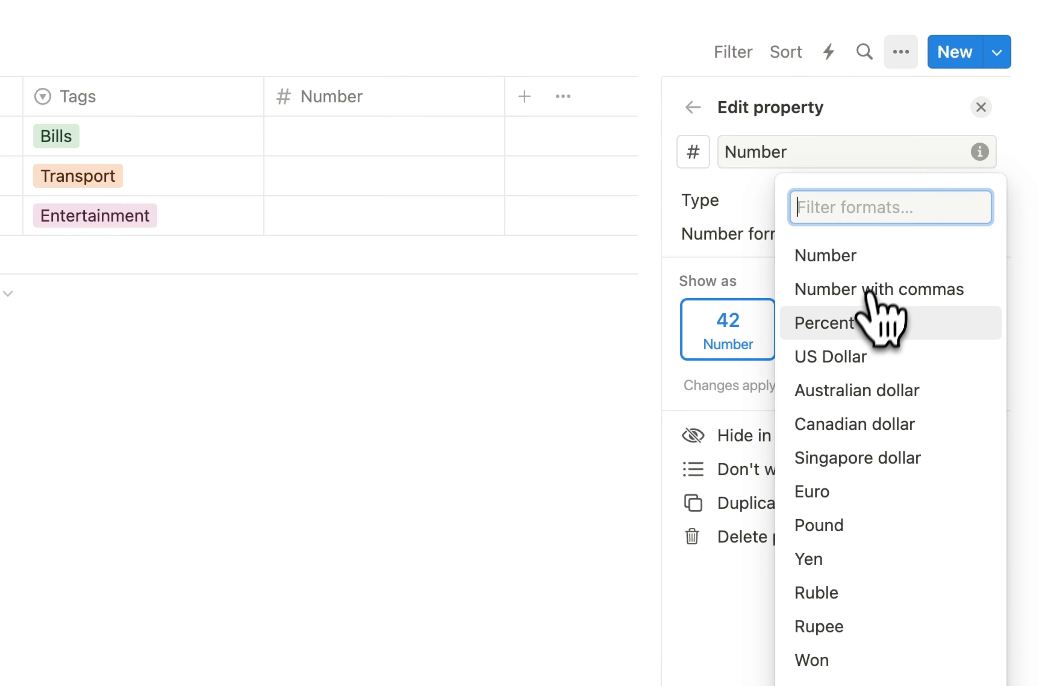
left_click(859, 380)
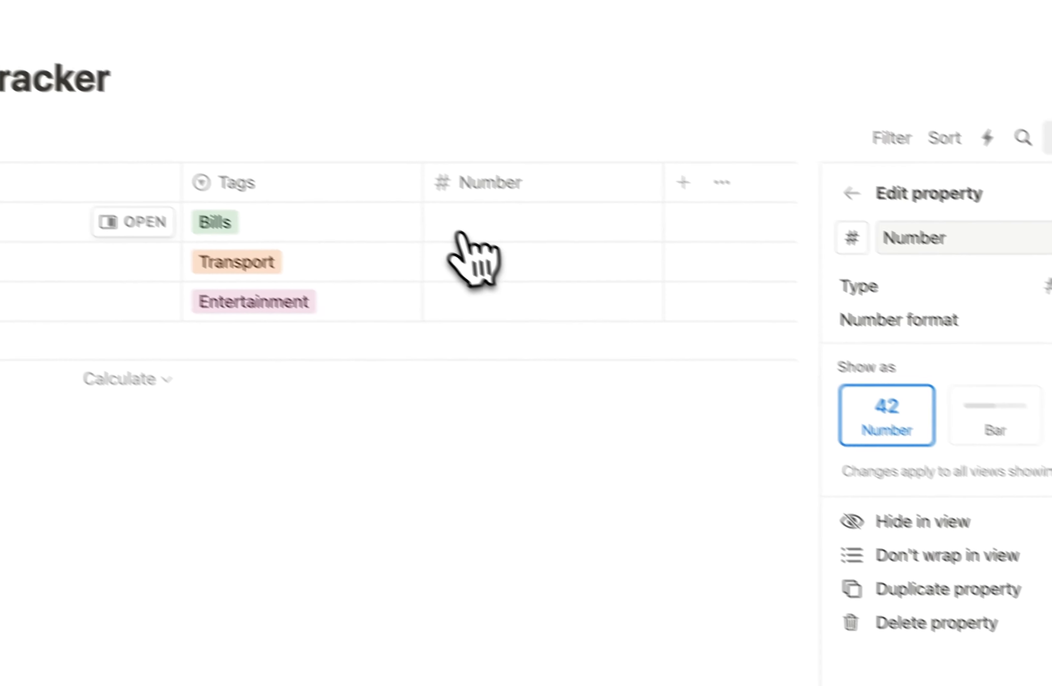
Enter the amounts 120, 100 and 75 in the Number column for Expense 1, 2 and 3.
left_click(463, 229)
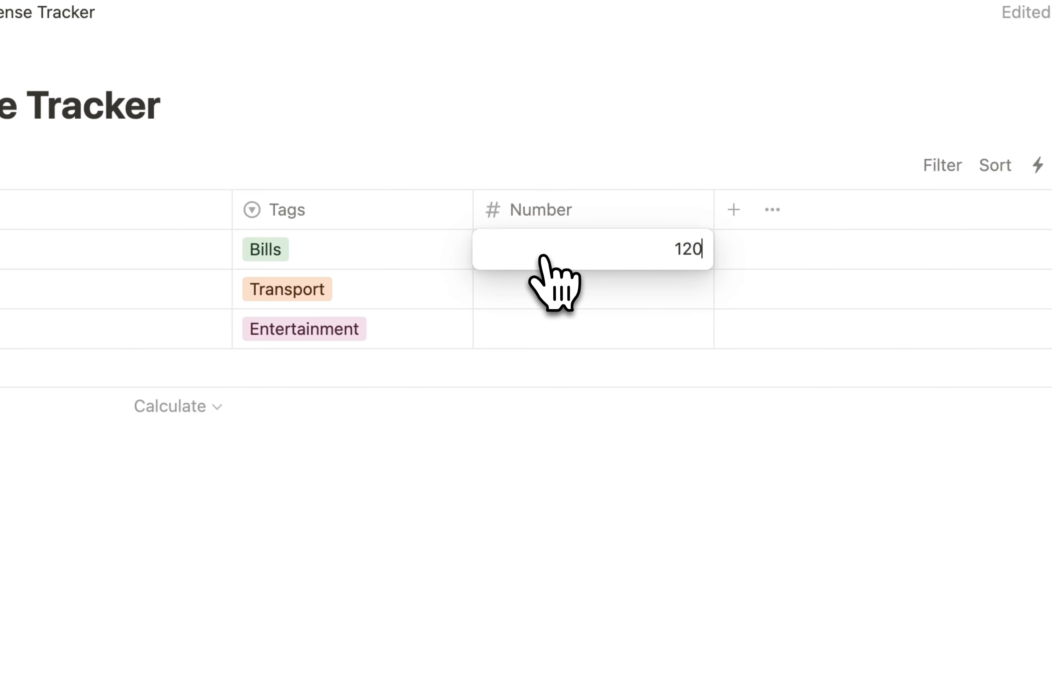
key("Return")
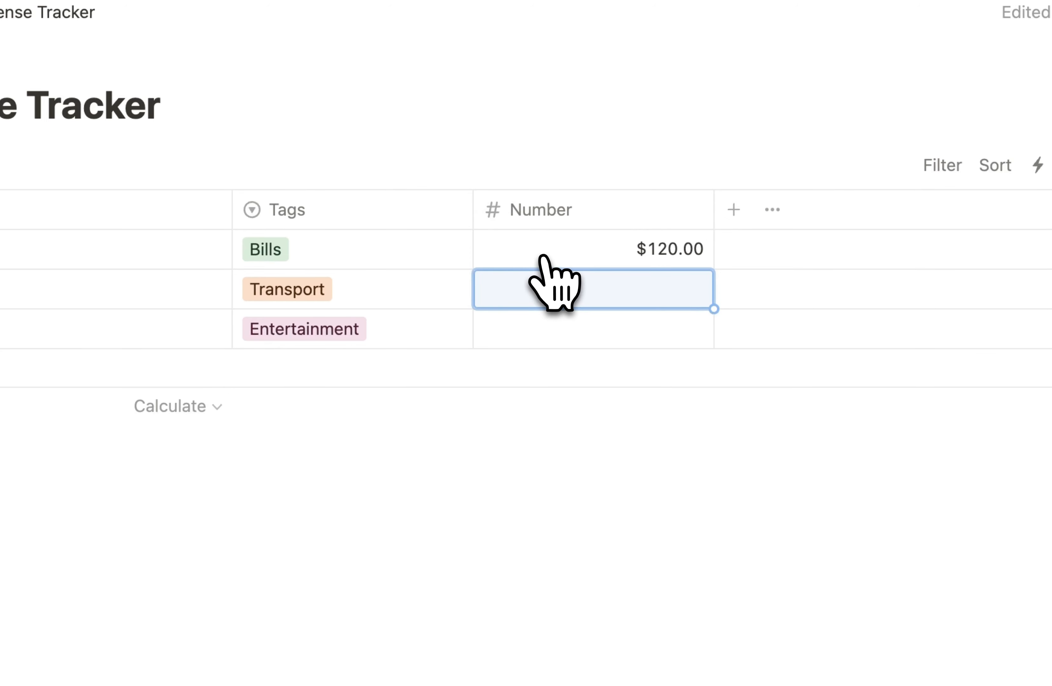
type("100")
key("Return")
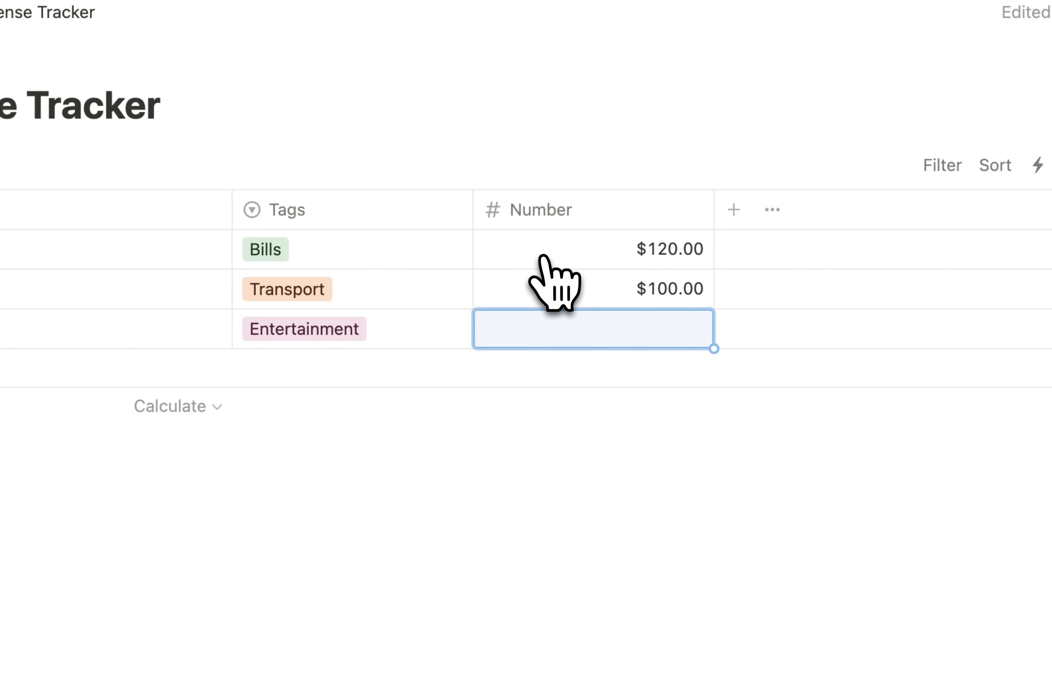
type("75")
key("Return")
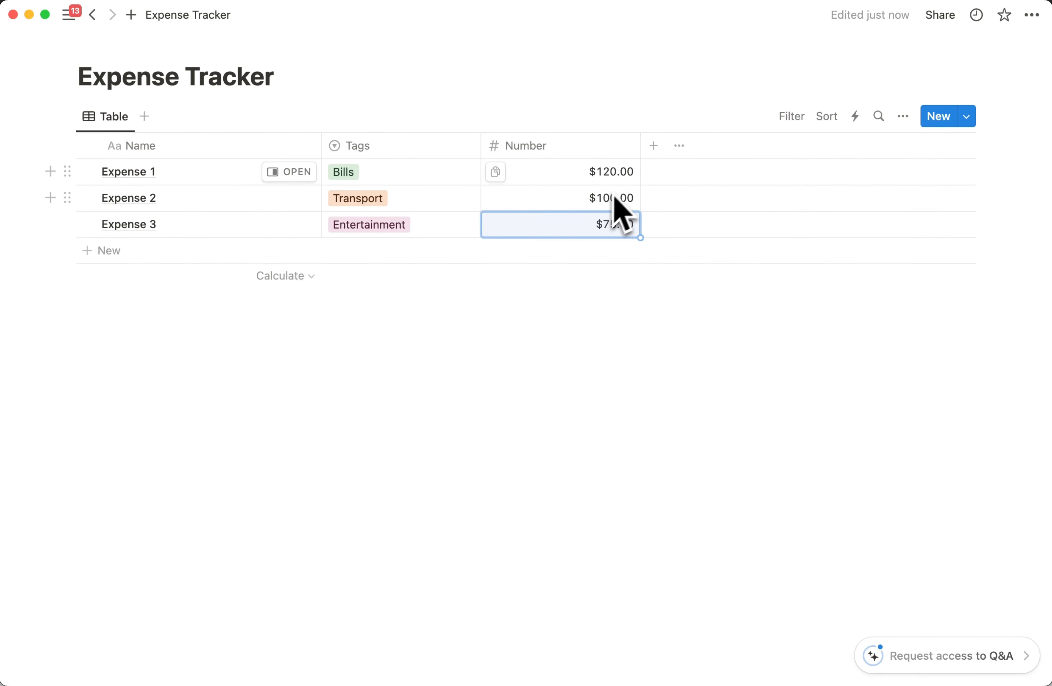
Add a Date property to the table and name it "Due Date".
left_click(654, 146)
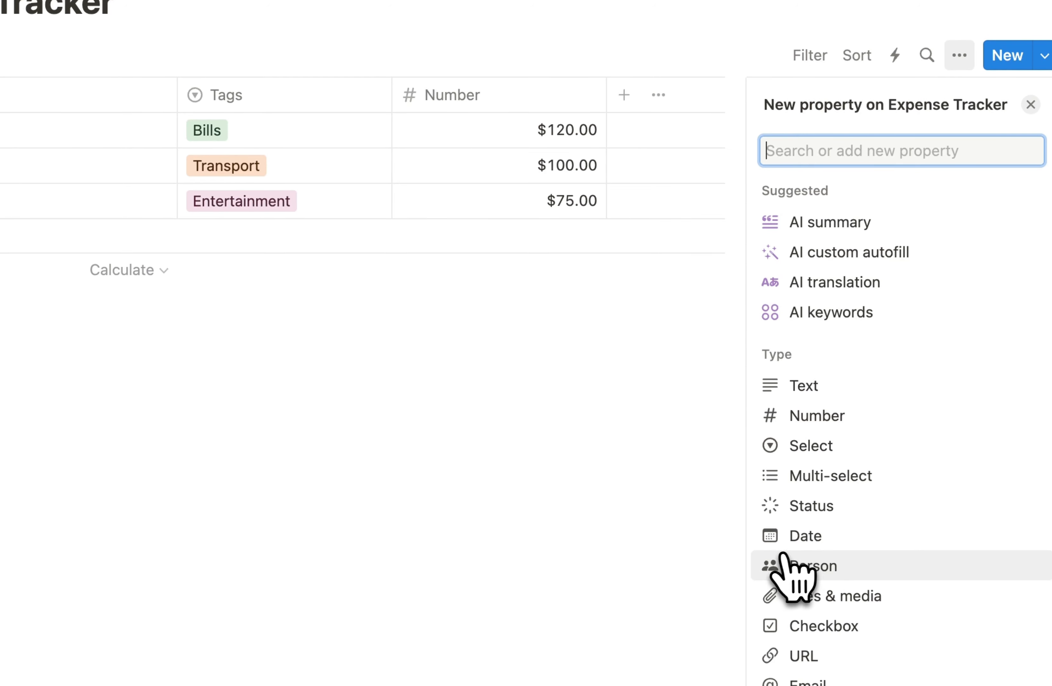
left_click(805, 544)
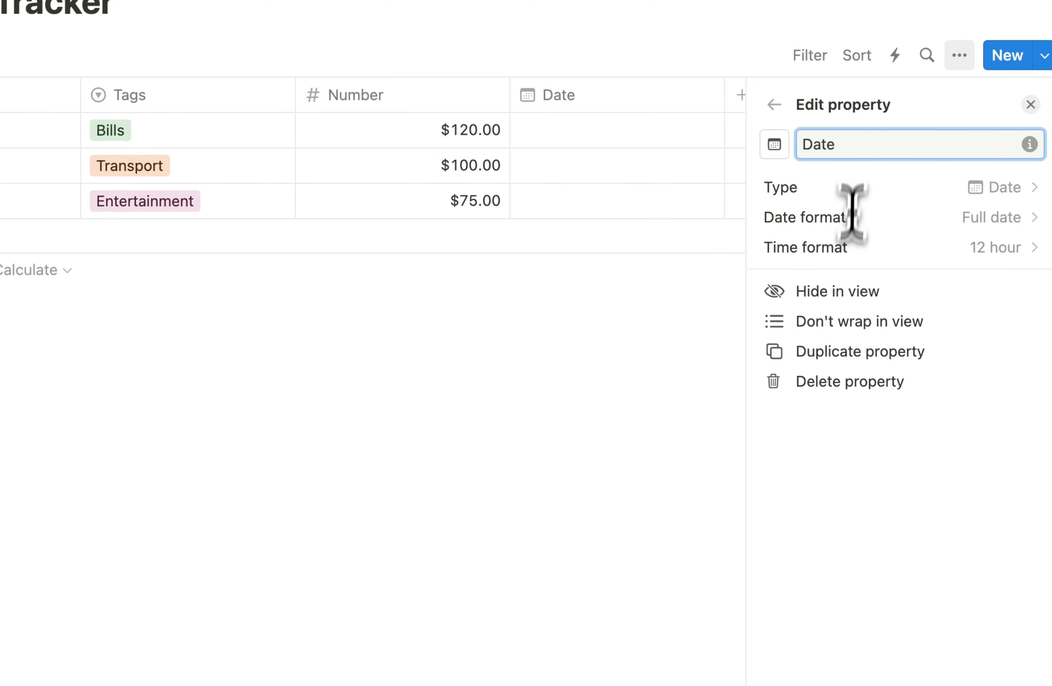
double_click(834, 145)
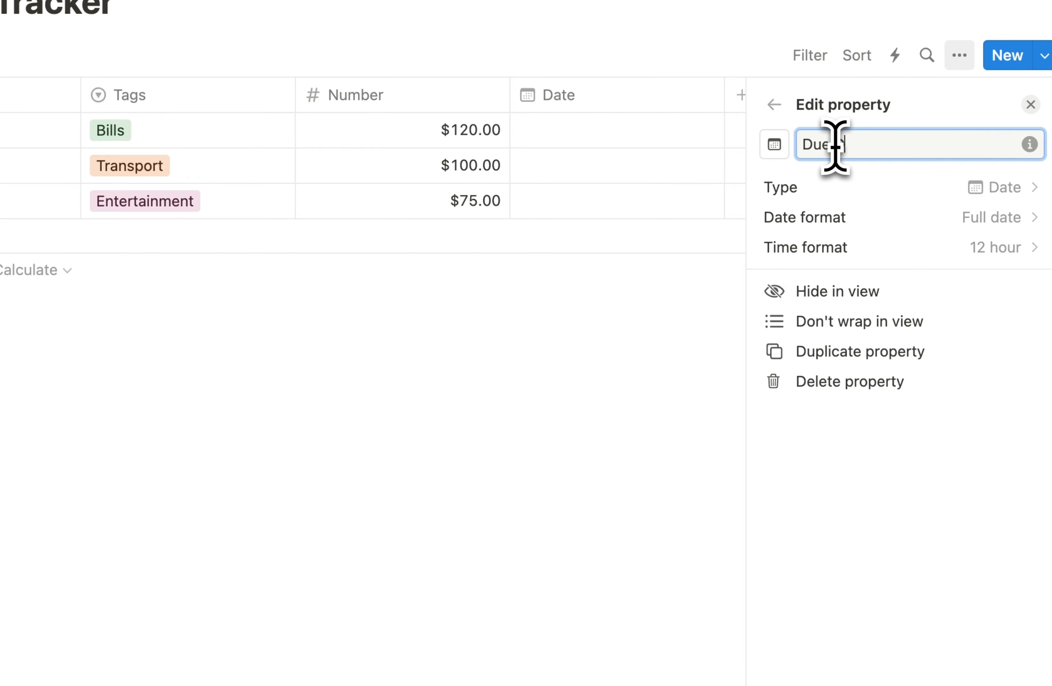
left_click(621, 419)
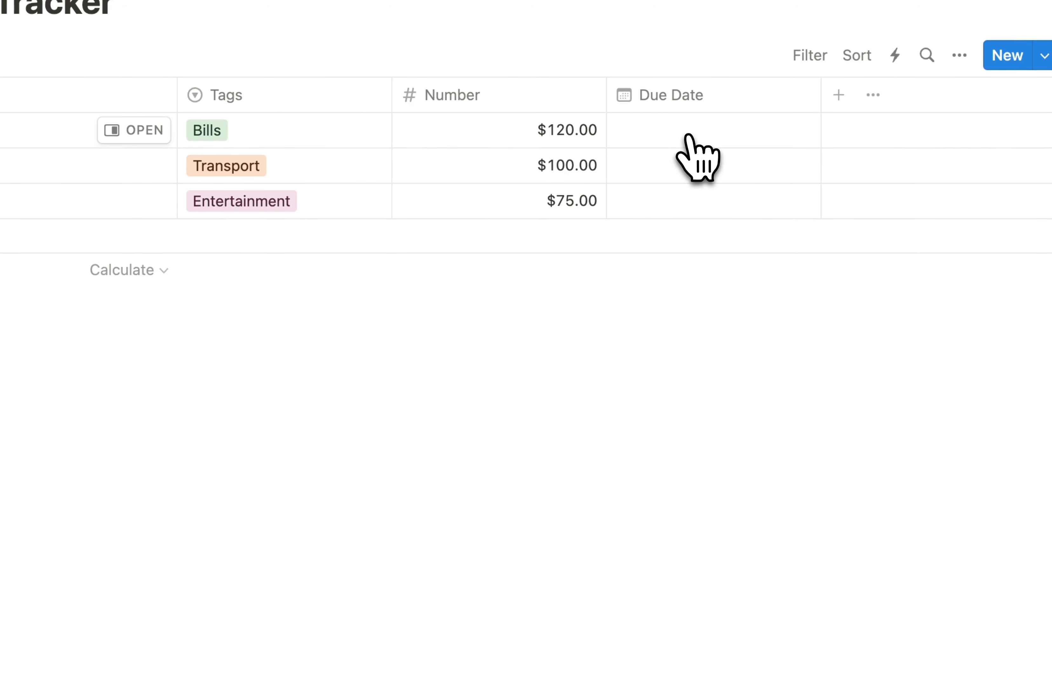
Set the due dates to February 2, 2024 for Expense 1, February 6, 2024 for Expense 3 and February 9, 2024 for Expense 2.
left_click(686, 138)
left_click(819, 422)
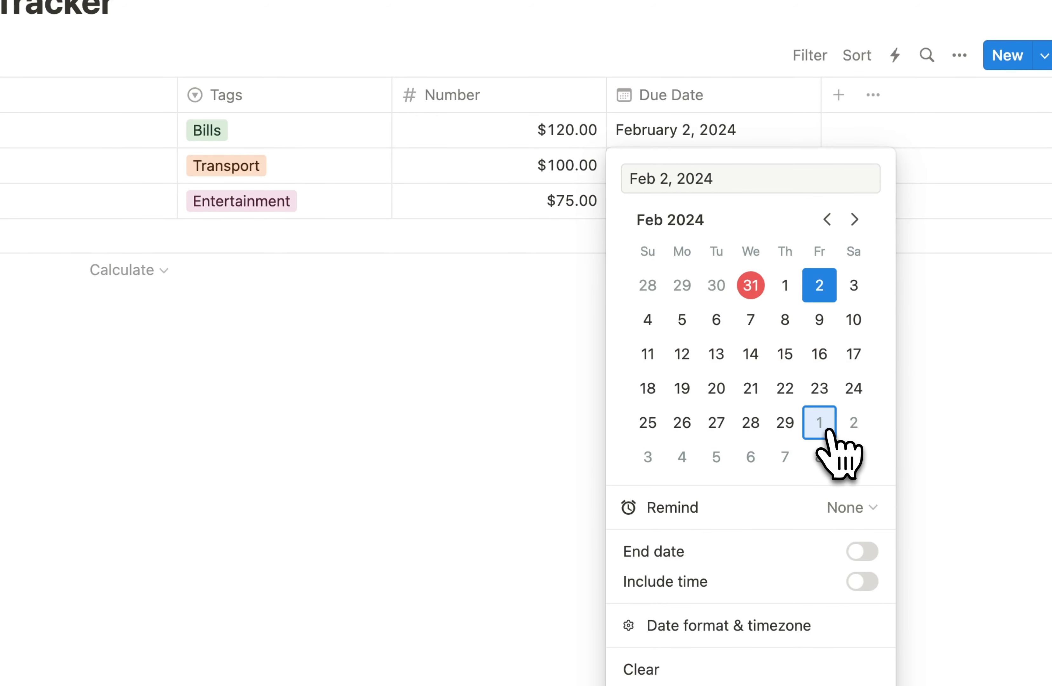
left_click(517, 470)
left_click(648, 200)
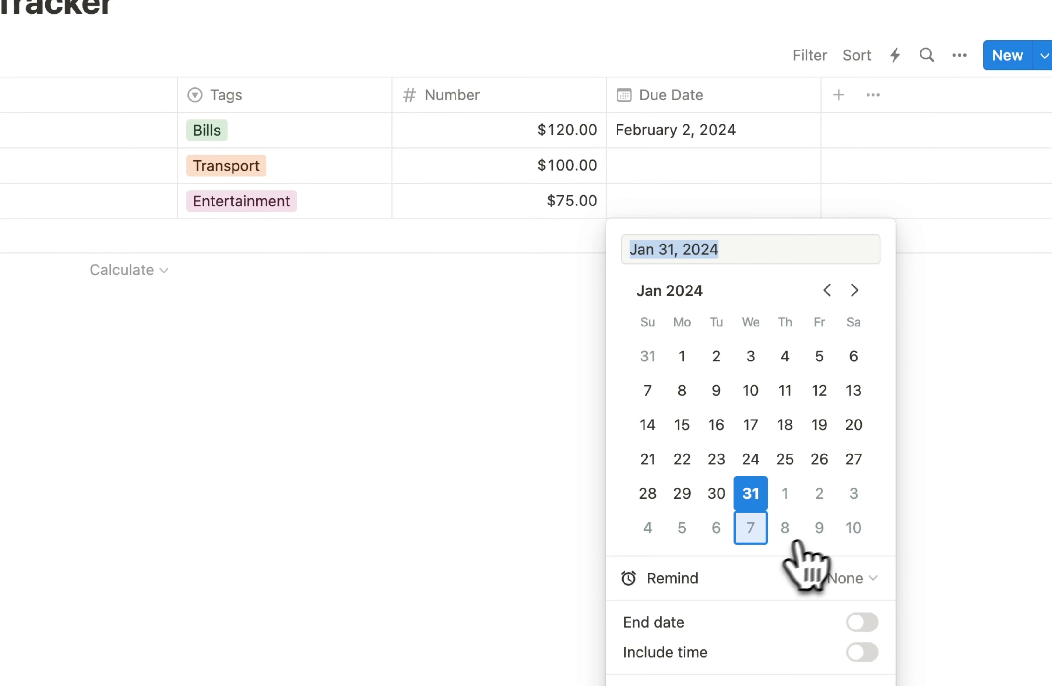
left_click(717, 526)
left_click(593, 490)
left_click(629, 167)
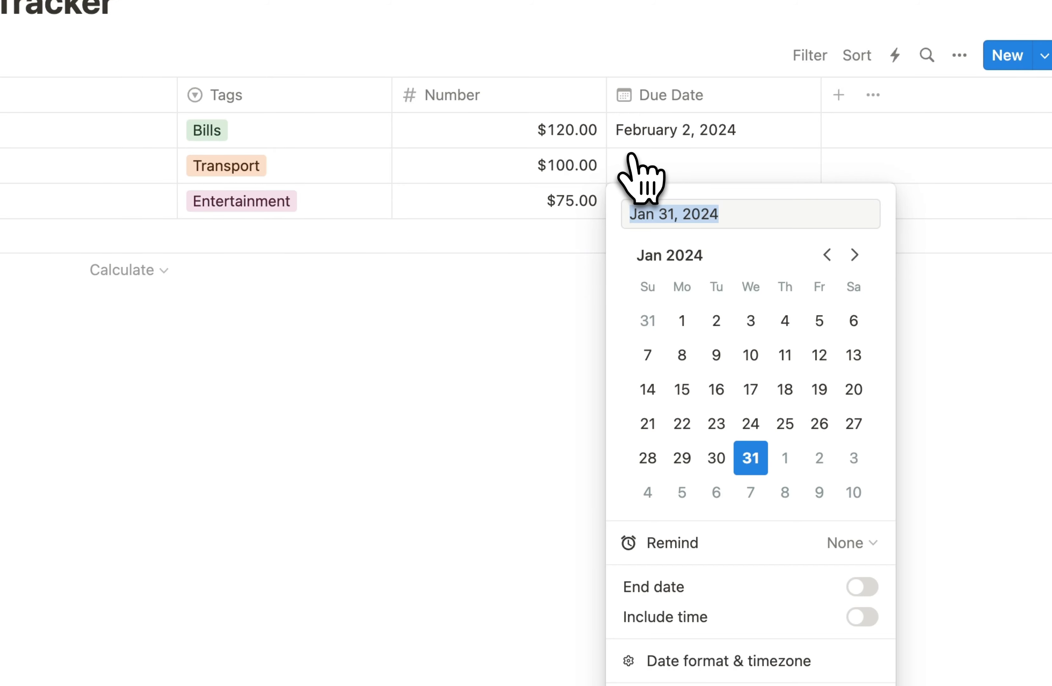
left_click(818, 492)
left_click(478, 461)
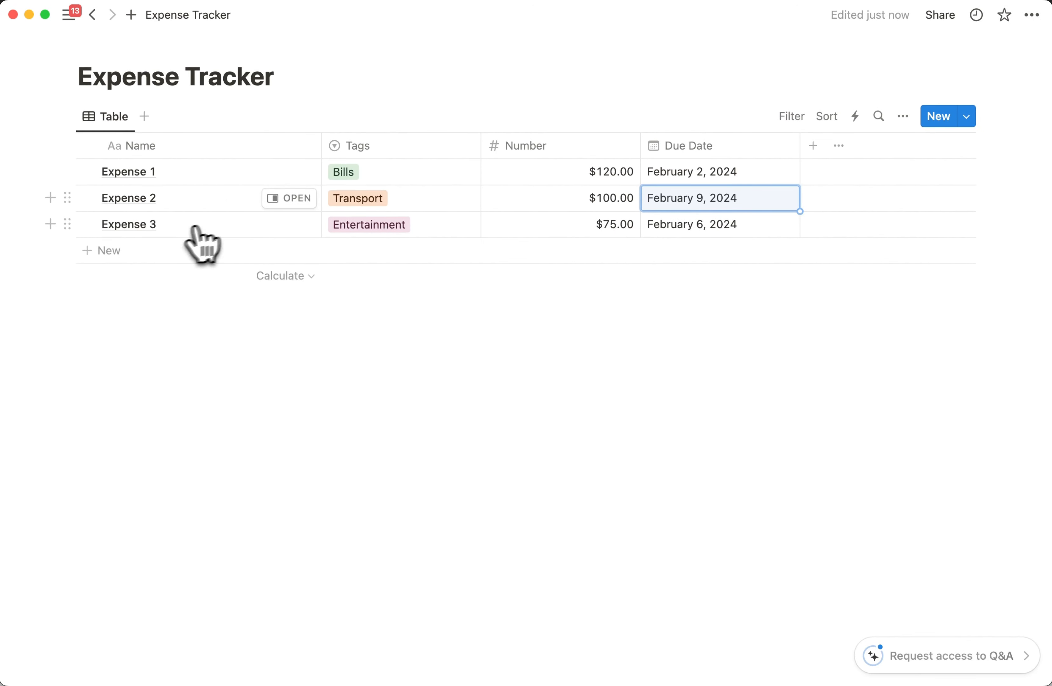
Rename the Tags property to "Categories" and the Number property to "Amount".
left_click(368, 148)
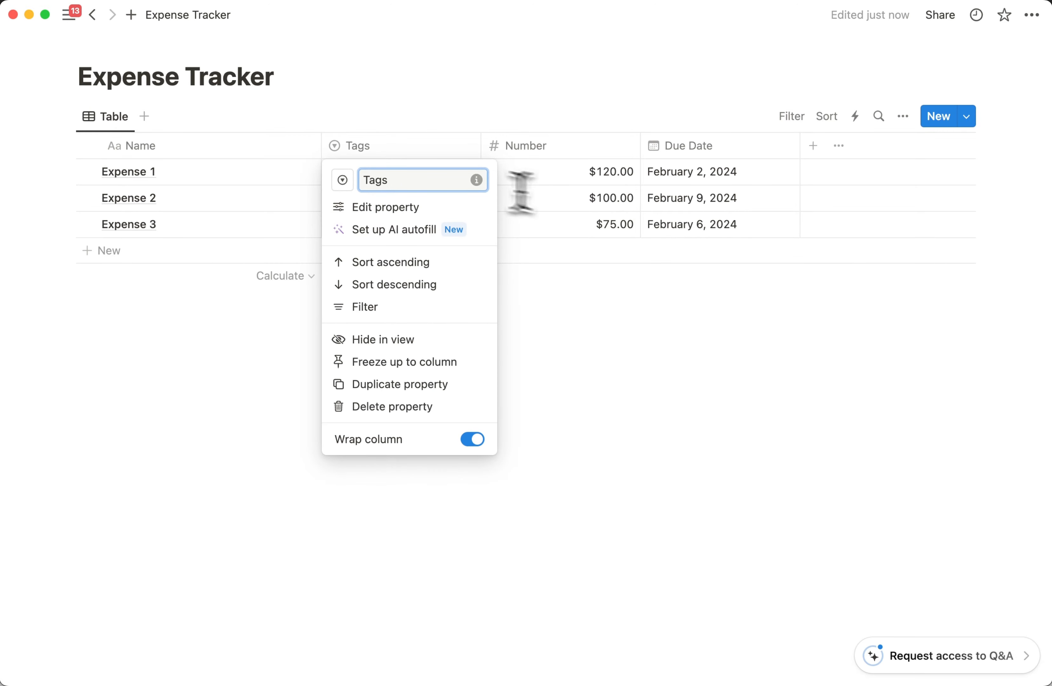
left_click(397, 191)
left_click(395, 186)
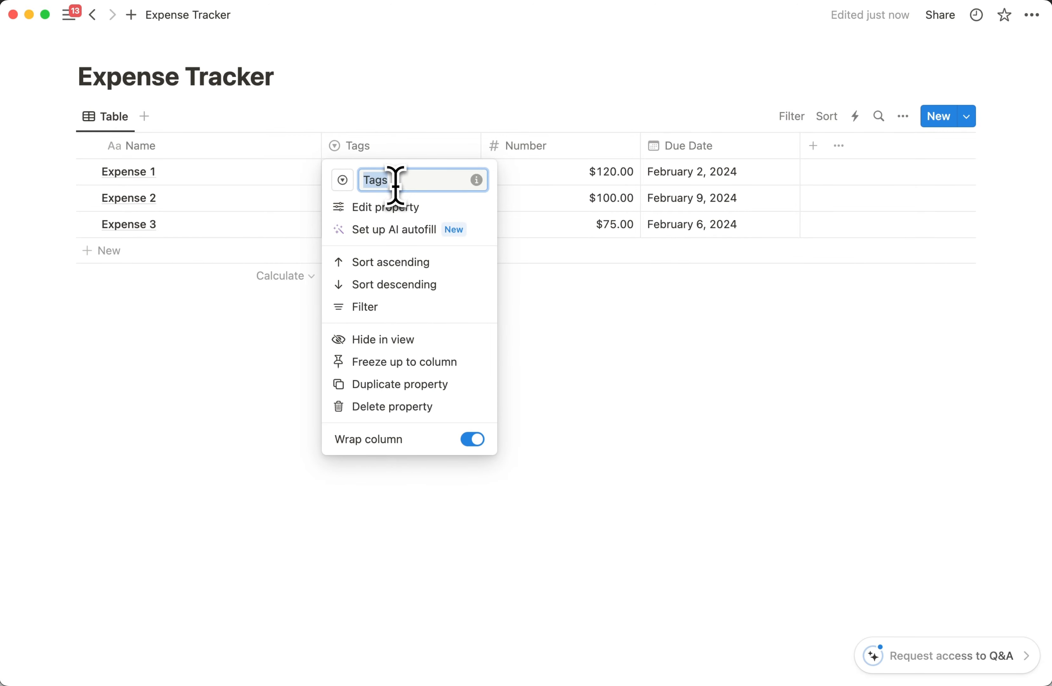
type("Categories")
key("Return")
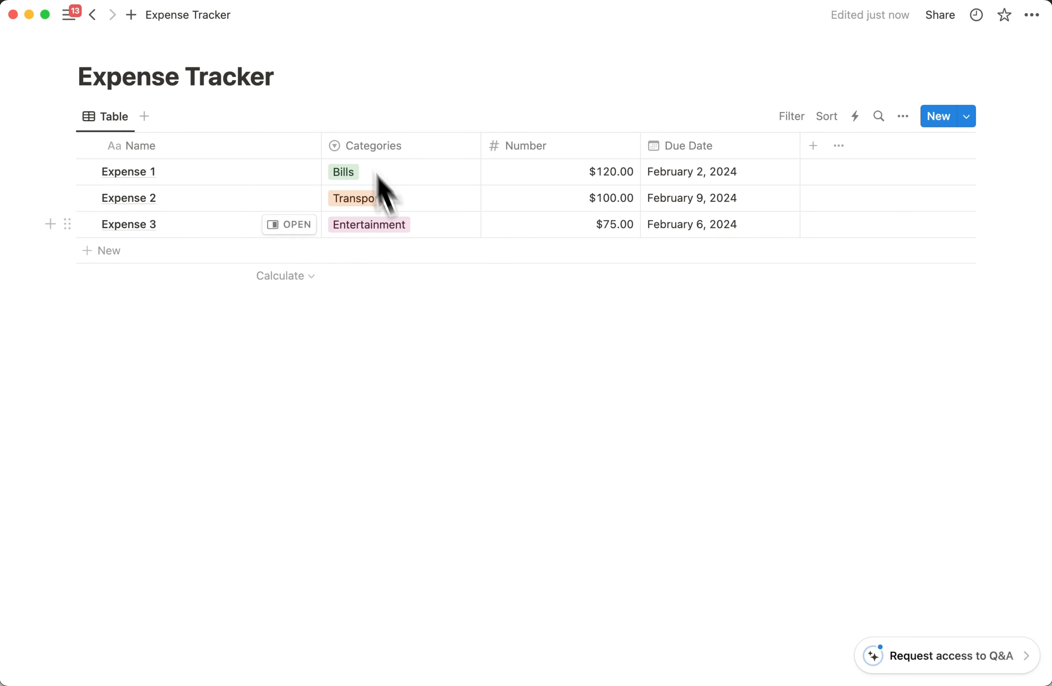
left_click(549, 150)
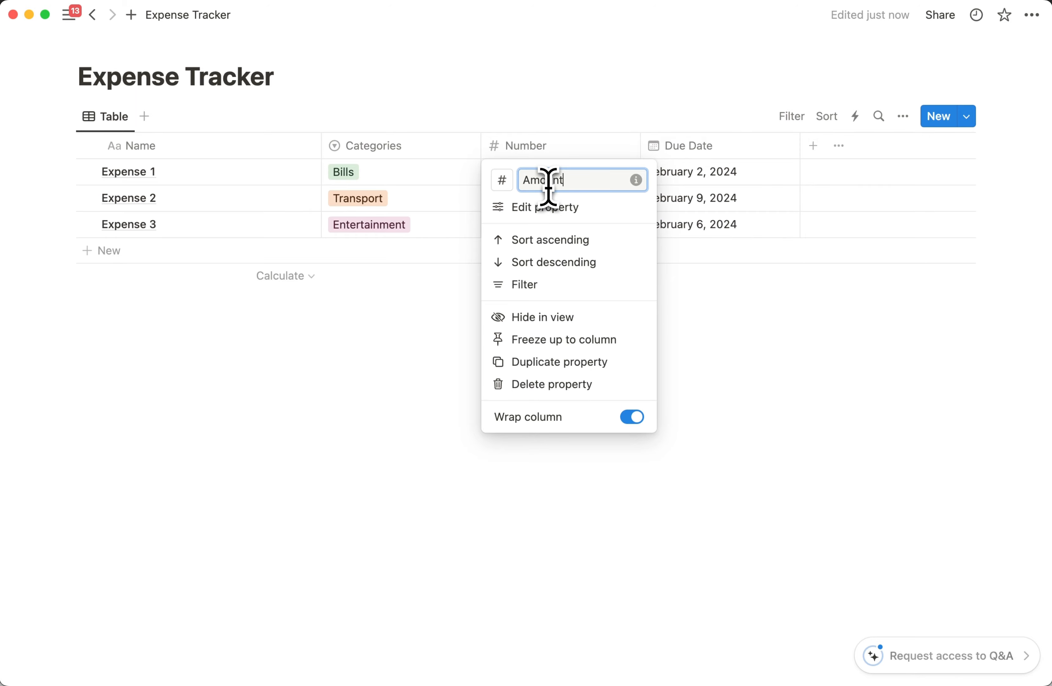
key("Return")
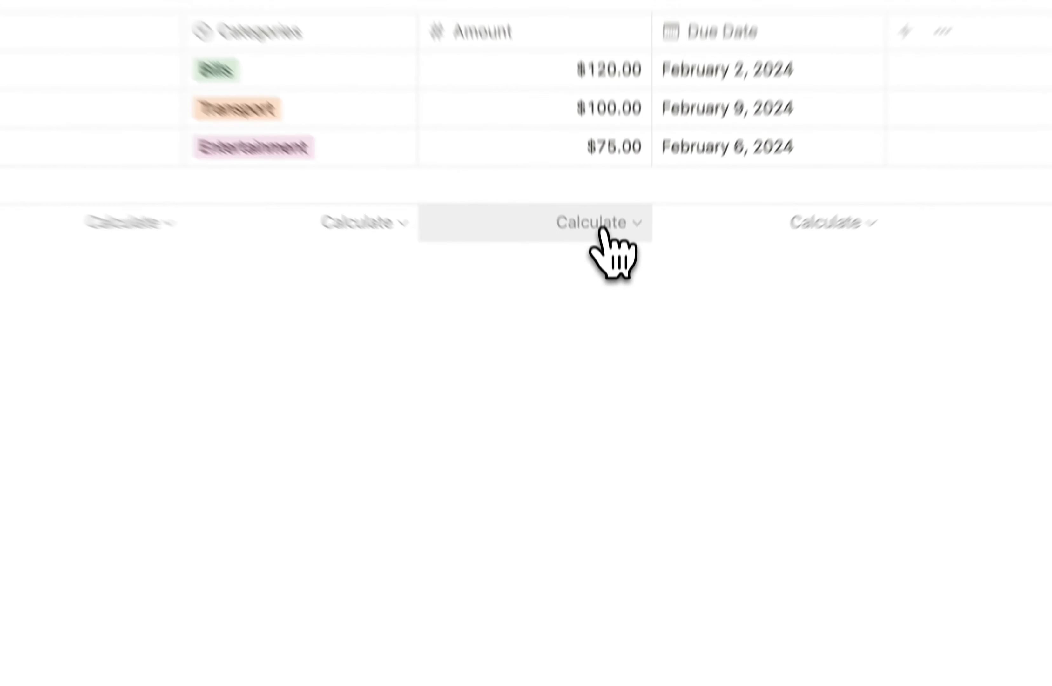
Add a Sum calculation under the Amount column and a Count all calculation under the Name column.
left_click(606, 277)
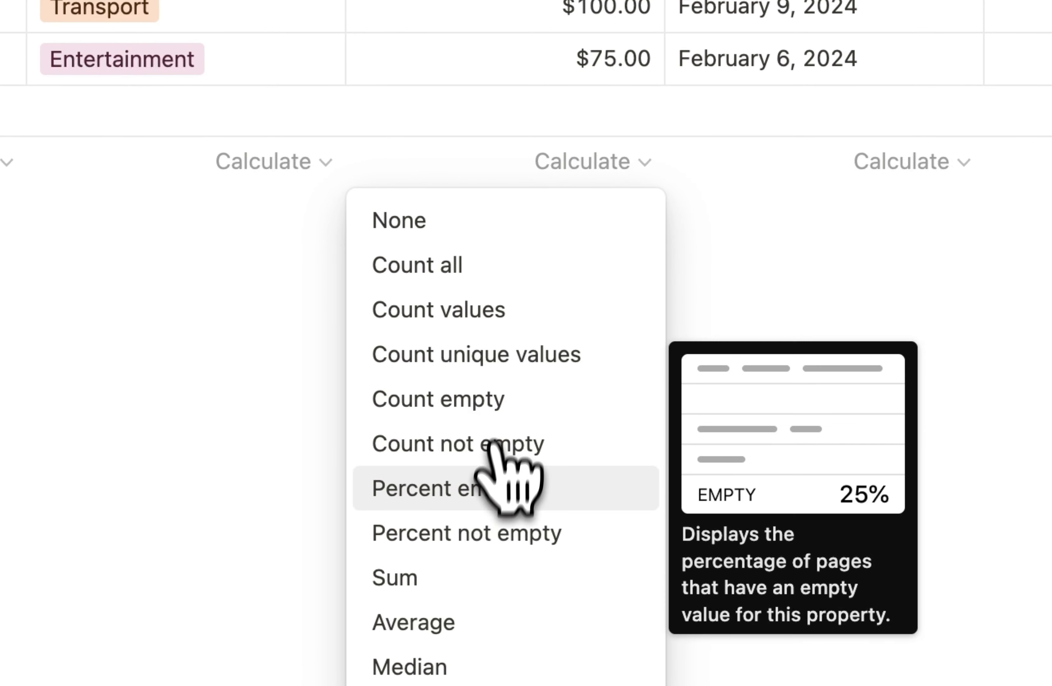
left_click(461, 583)
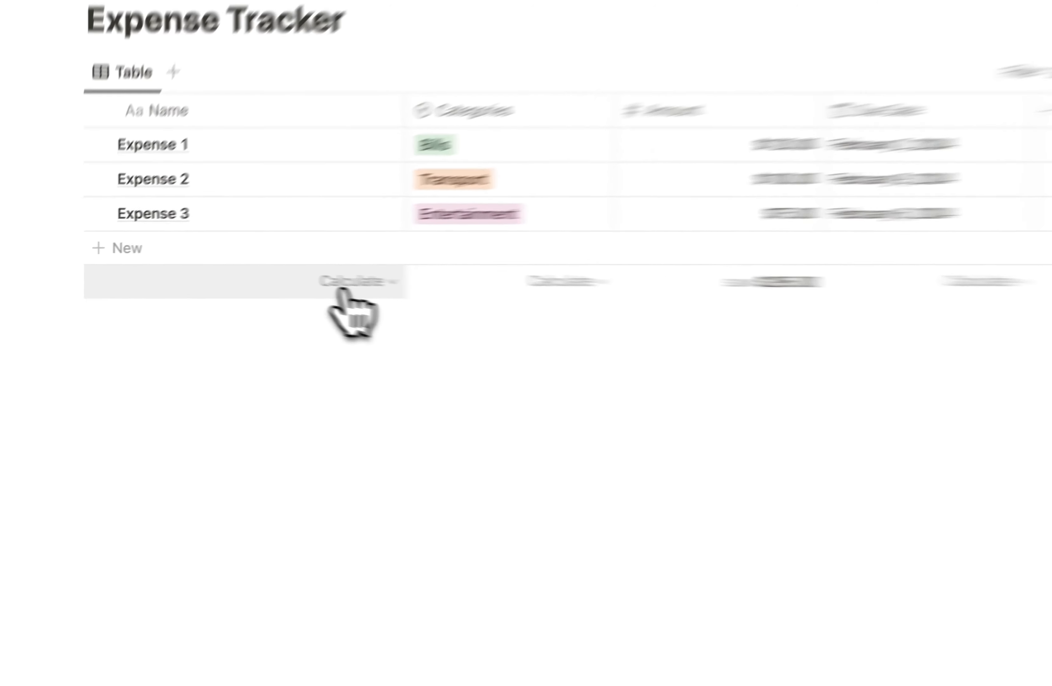
left_click(281, 277)
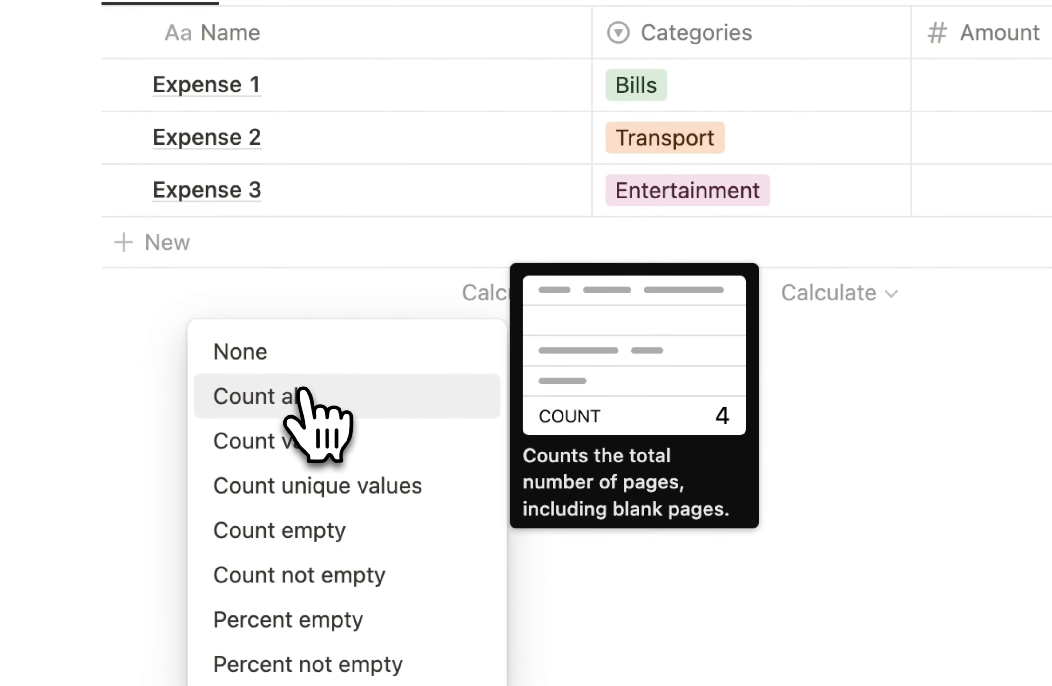
left_click(314, 410)
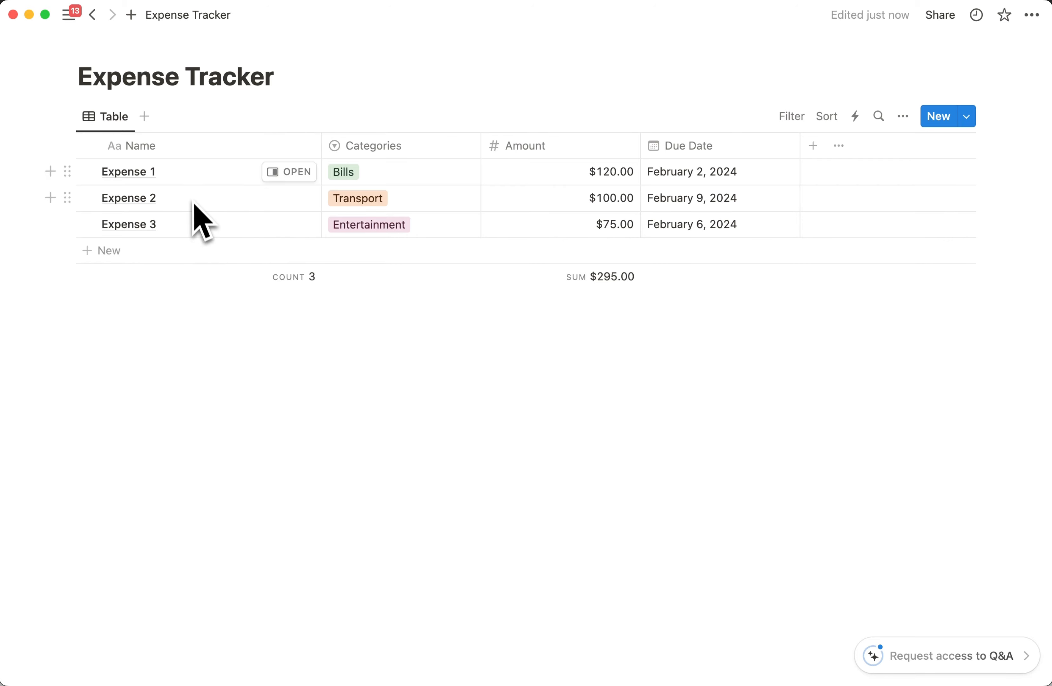
Add a Board view of the expenses to the database.
left_click(145, 117)
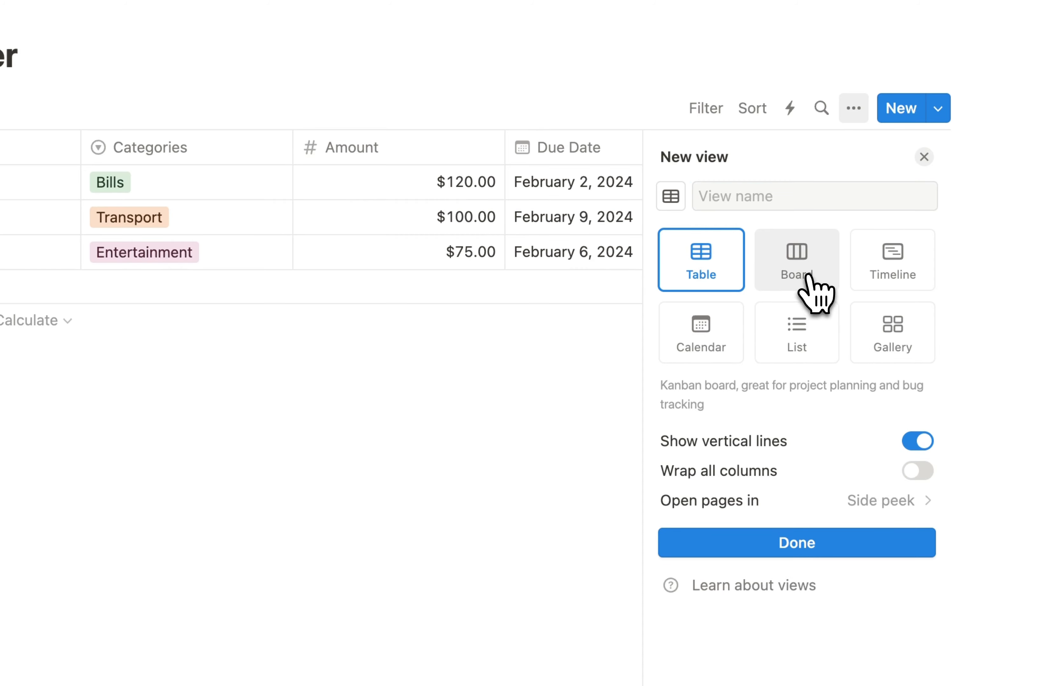
left_click(808, 277)
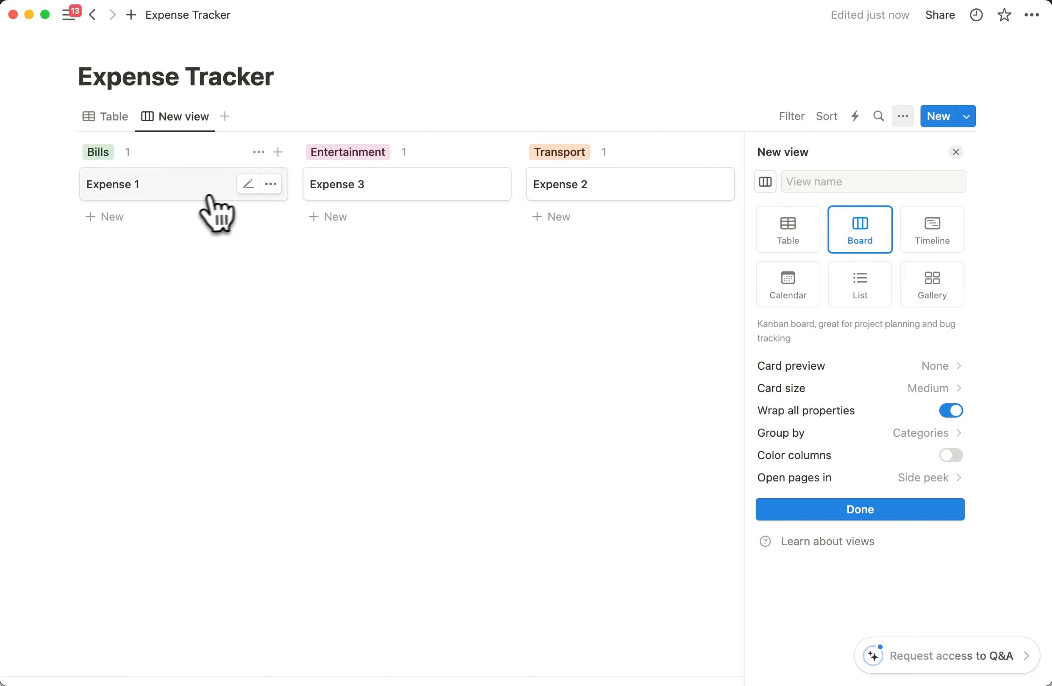
mouse_move(193, 200)
left_mouse_down()
mouse_move(302, 228)
mouse_move(422, 225)
mouse_move(228, 187)
mouse_move(197, 205)
mouse_move(297, 199)
mouse_move(412, 236)
mouse_move(134, 162)
mouse_move(180, 218)
left_mouse_up()
Add a Timeline view to the database and look over the expenses placed along early February.
left_click(205, 116)
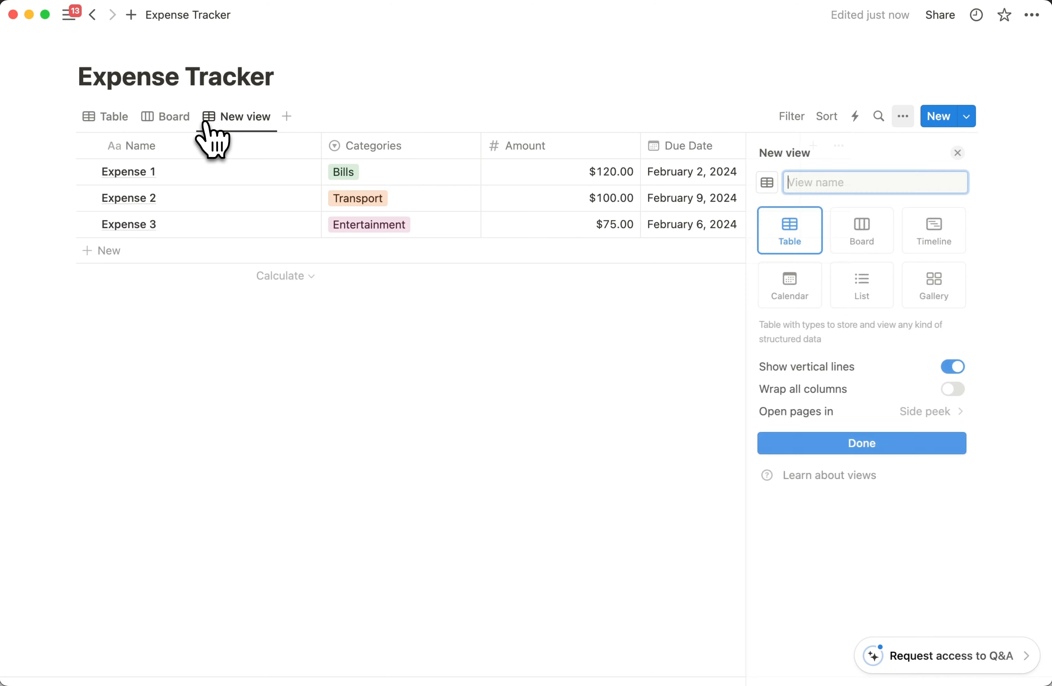
left_click(935, 256)
scroll(517, 282, "right", 3)
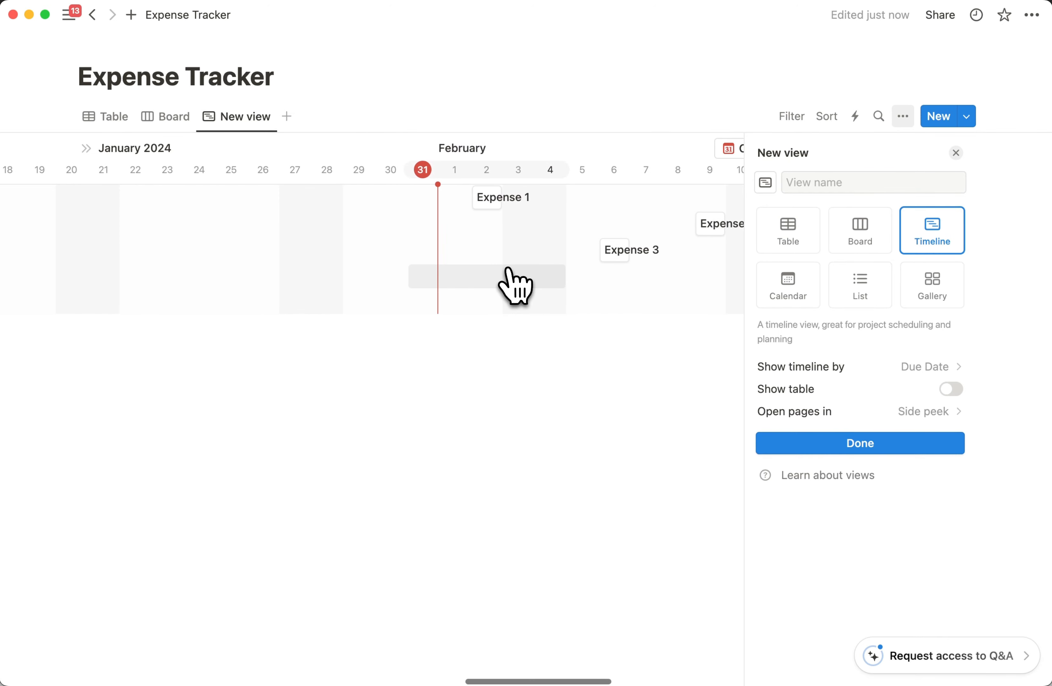
scroll(490, 236, "right", 3)
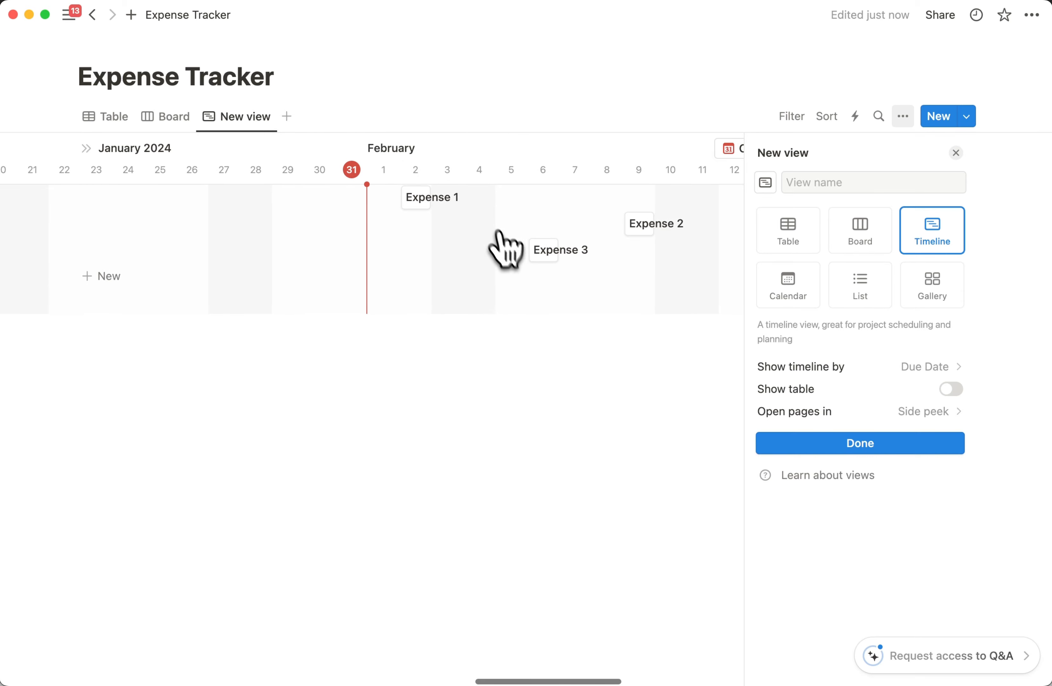
scroll(508, 250, "right", 2)
scroll(453, 210, "right", 3)
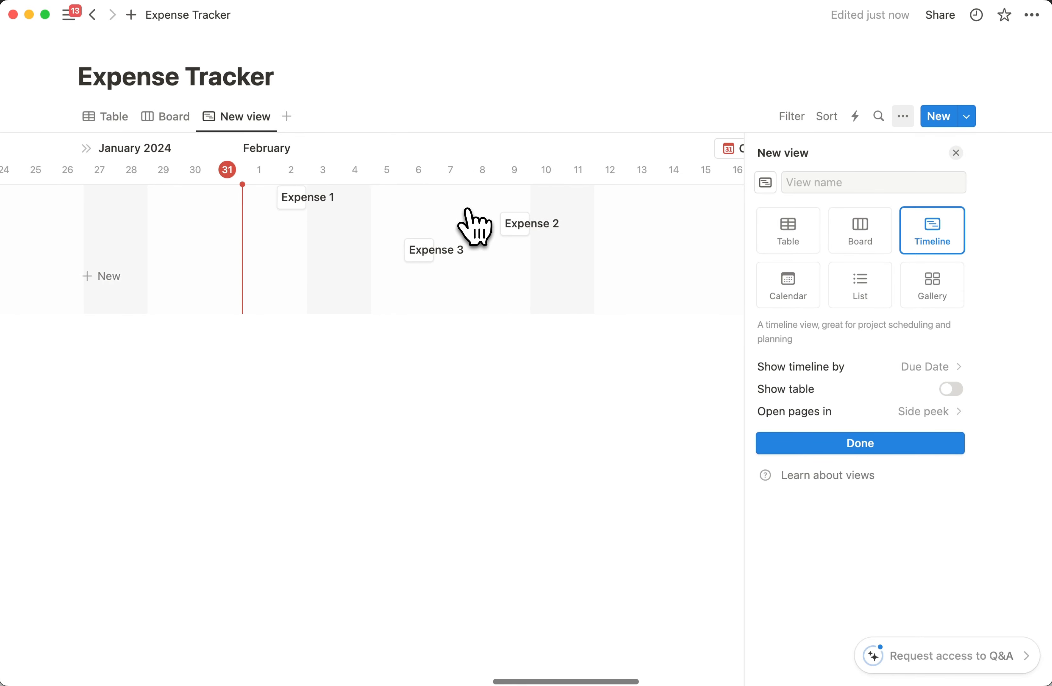
scroll(467, 212, "right", 2)
scroll(468, 212, "left", 3)
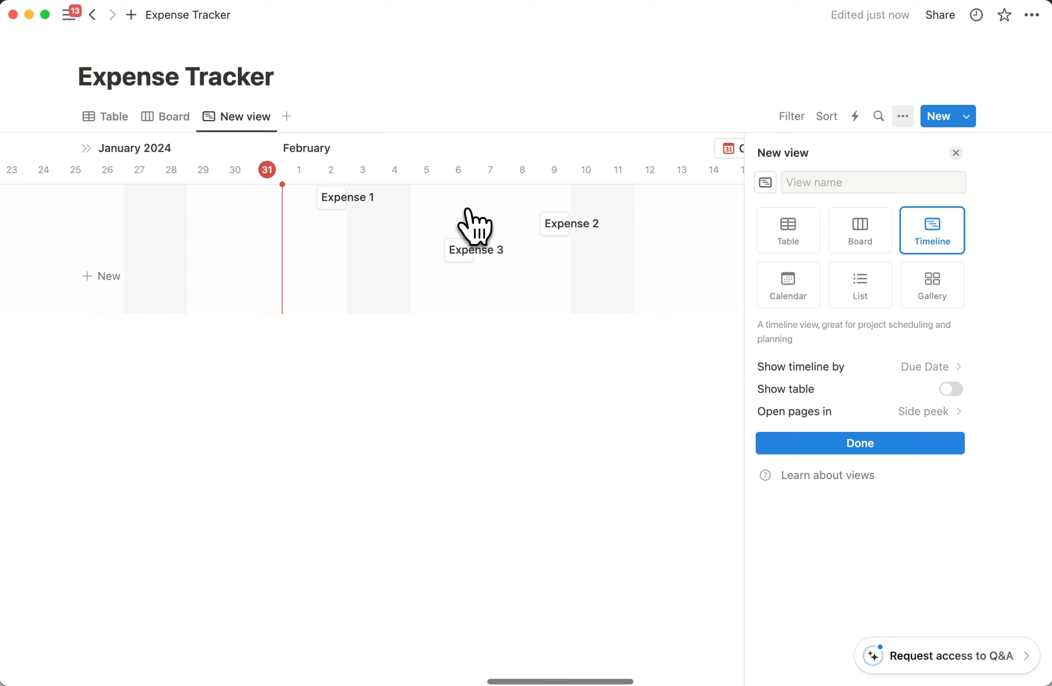
Add a Calendar view to the database and close the view settings.
left_click(287, 118)
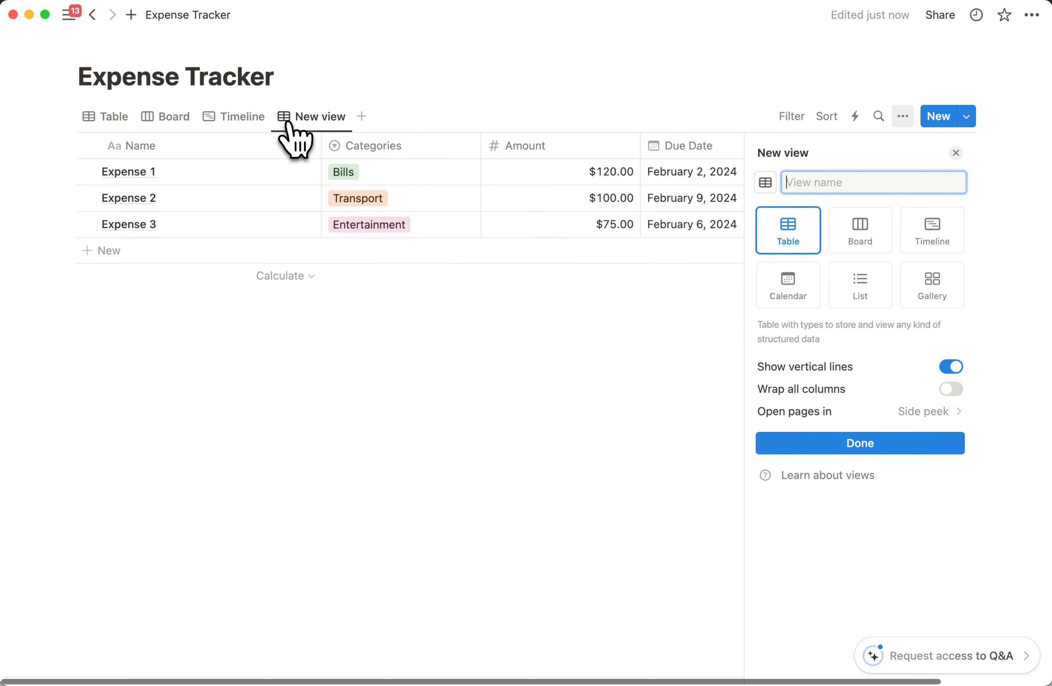
left_click(799, 303)
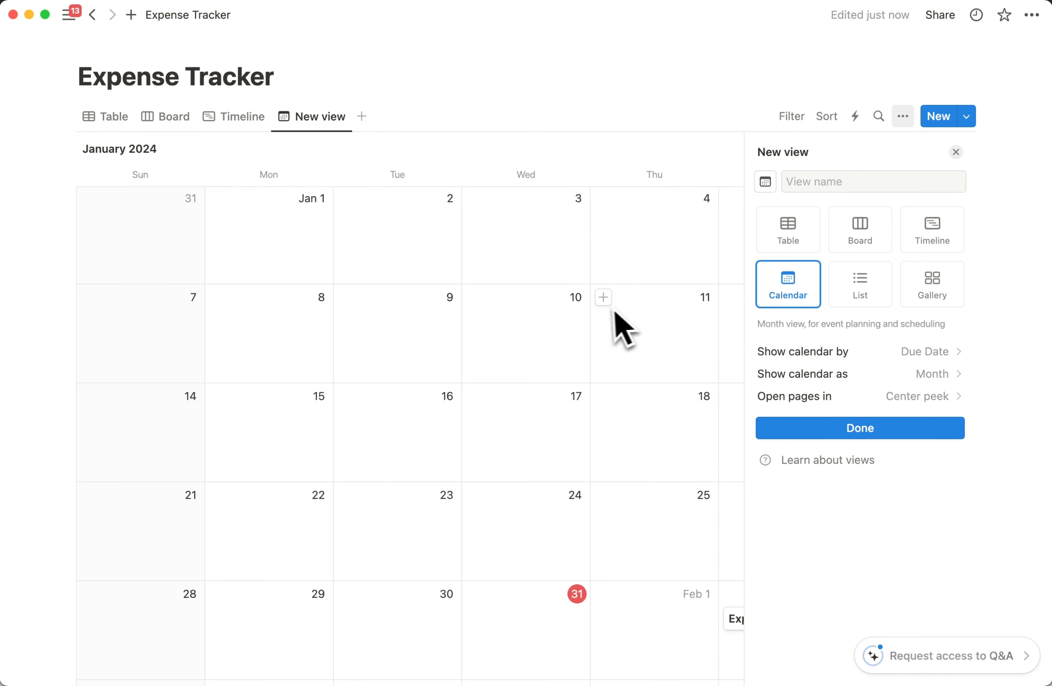
left_click(956, 153)
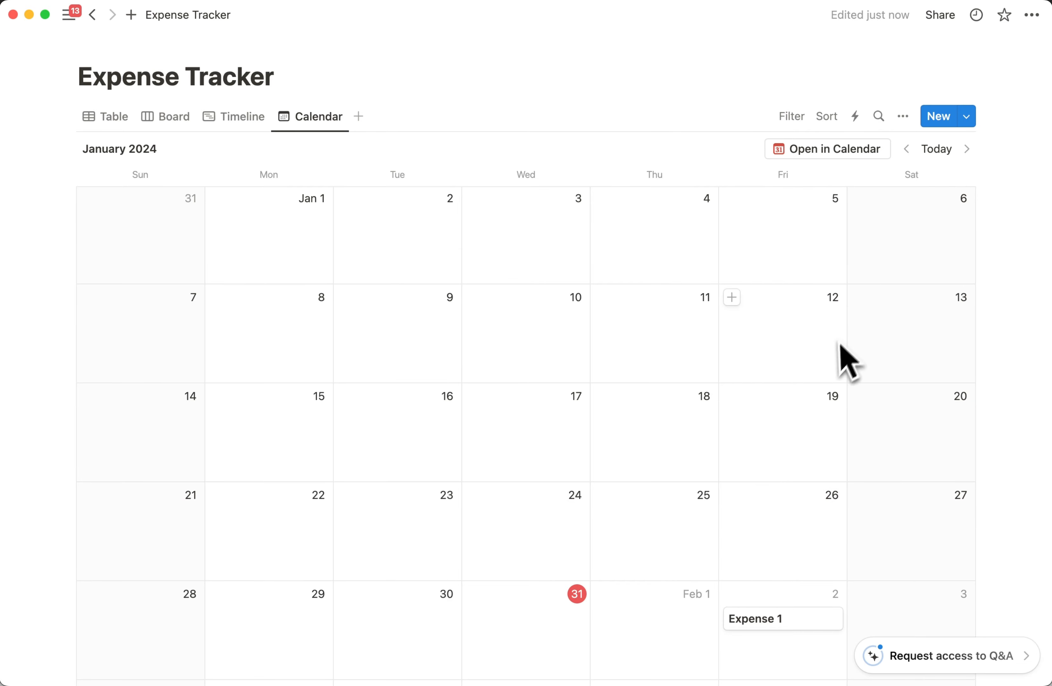
Open the Expense 1 page from the calendar to check its properties, and close it again.
scroll(700, 566, "down", 6)
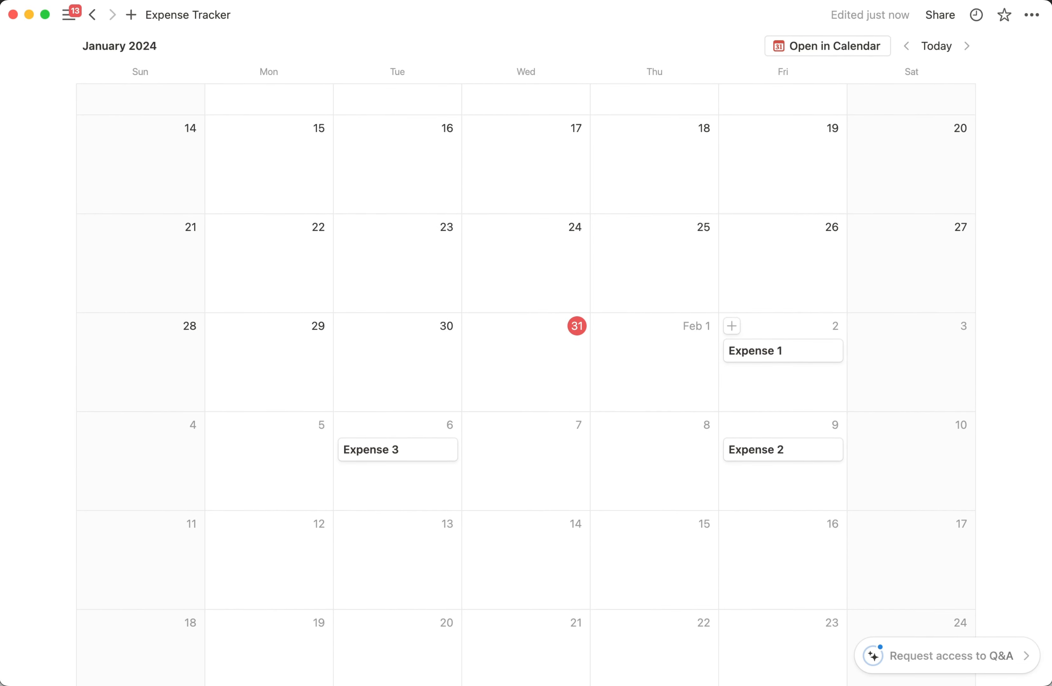
left_click(764, 355)
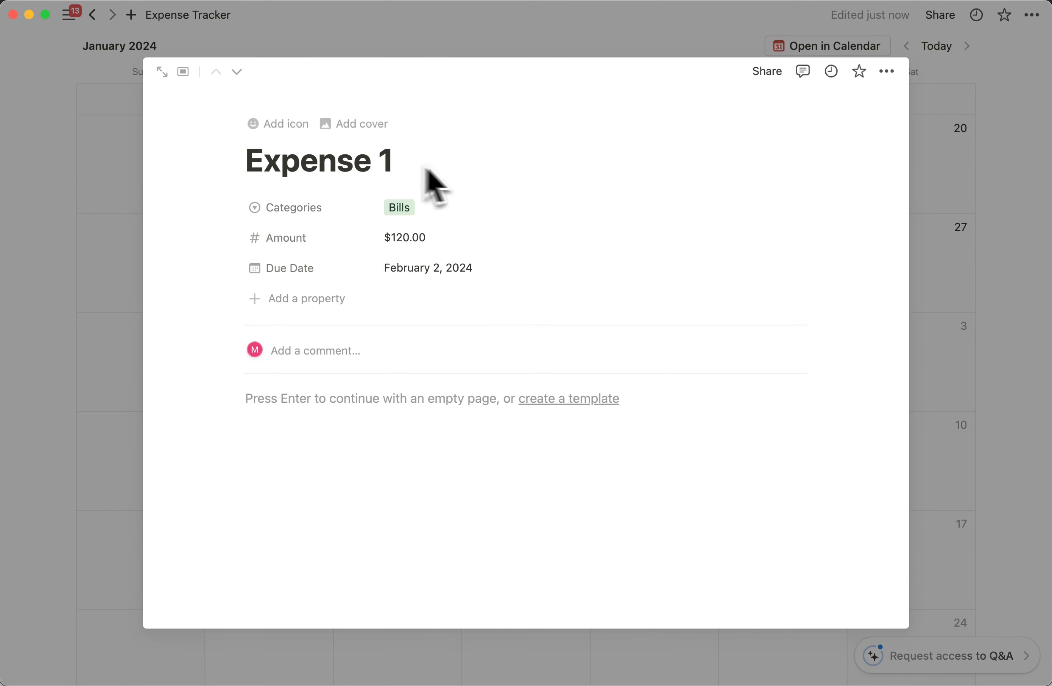
left_click(942, 318)
scroll(535, 321, "up", 5)
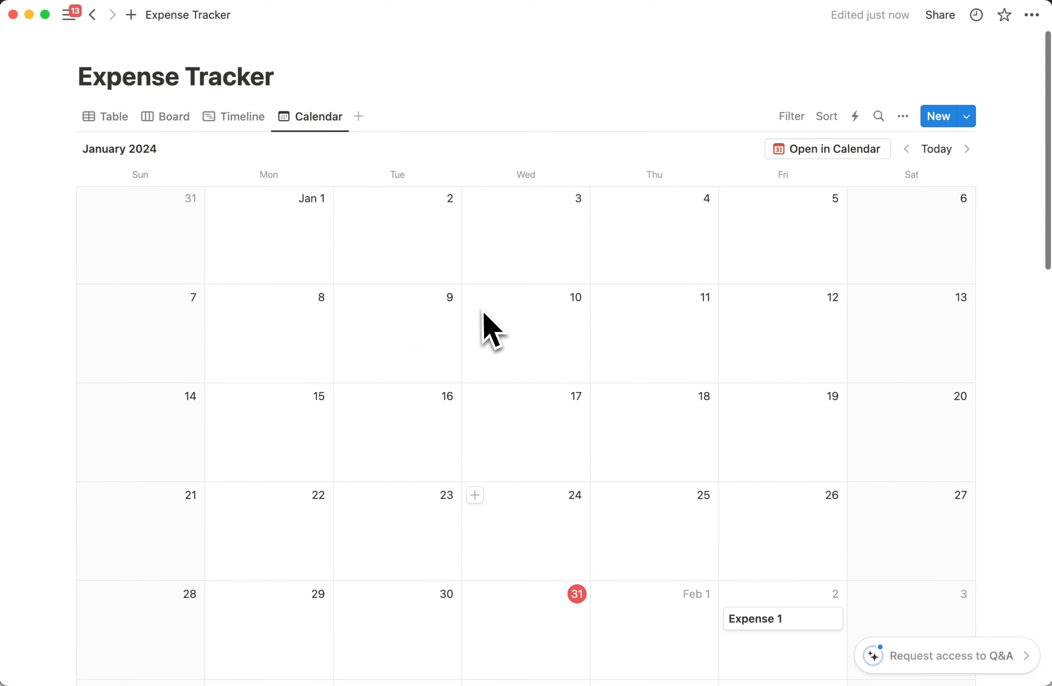
Add a List view of the expenses to the database.
left_click(357, 115)
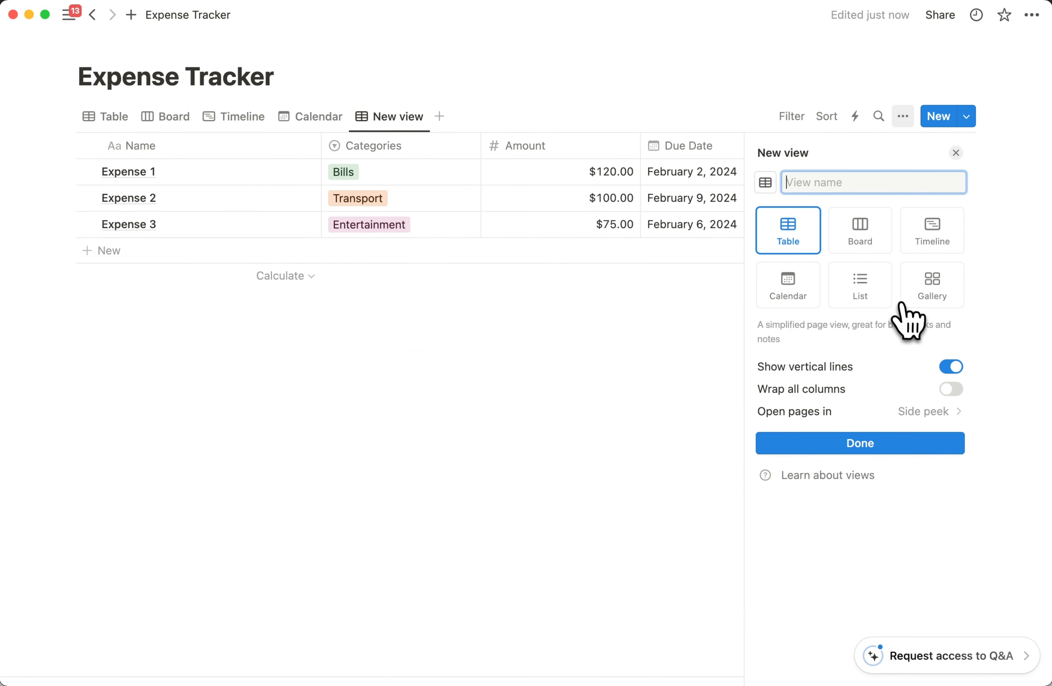
left_click(862, 288)
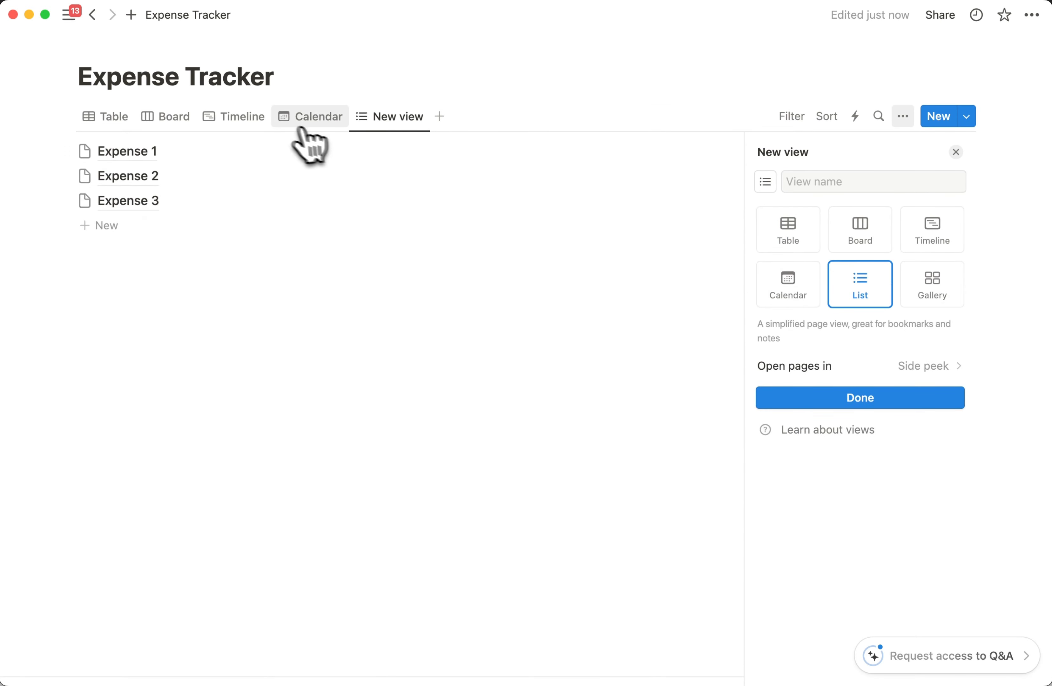
Add a Gallery view to the database and return to the original Table view.
left_click(440, 116)
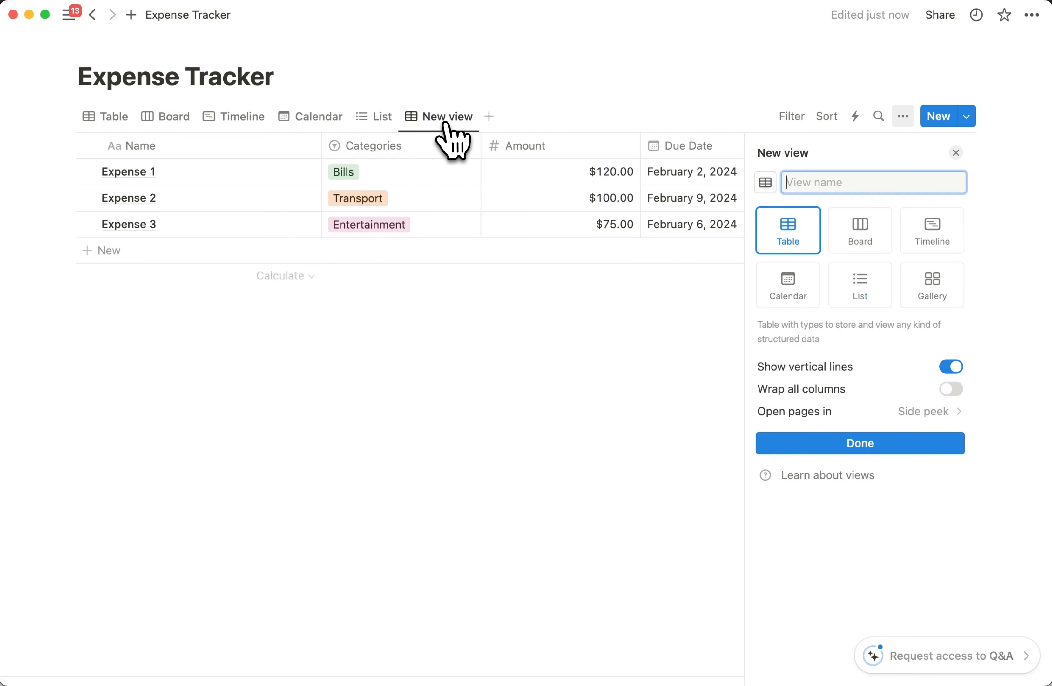
left_click(932, 283)
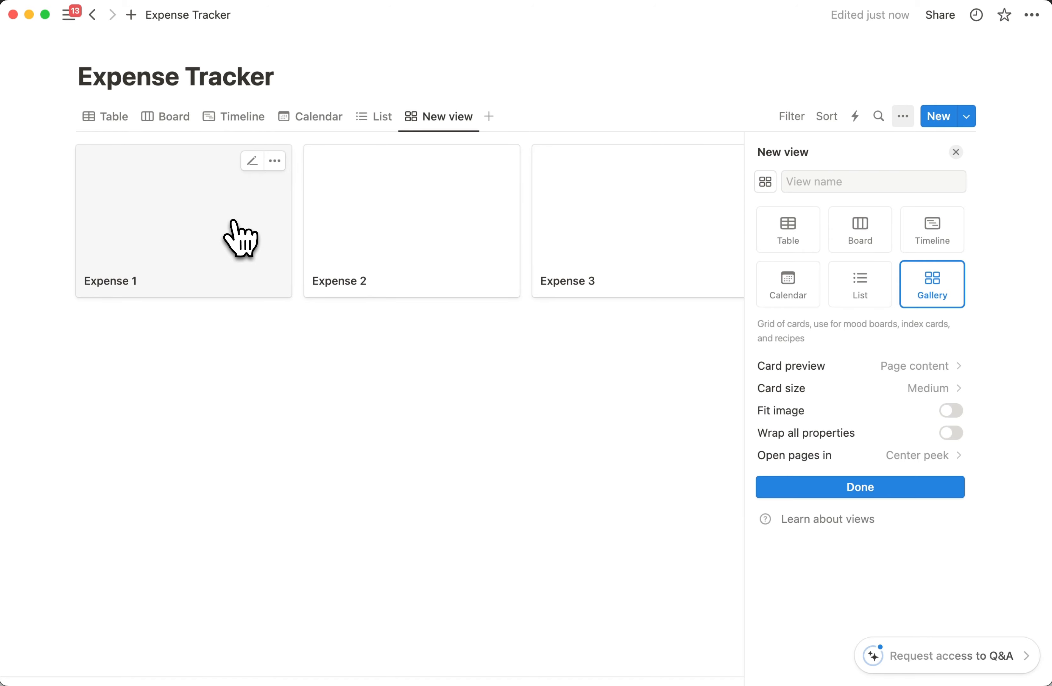
left_click(610, 348)
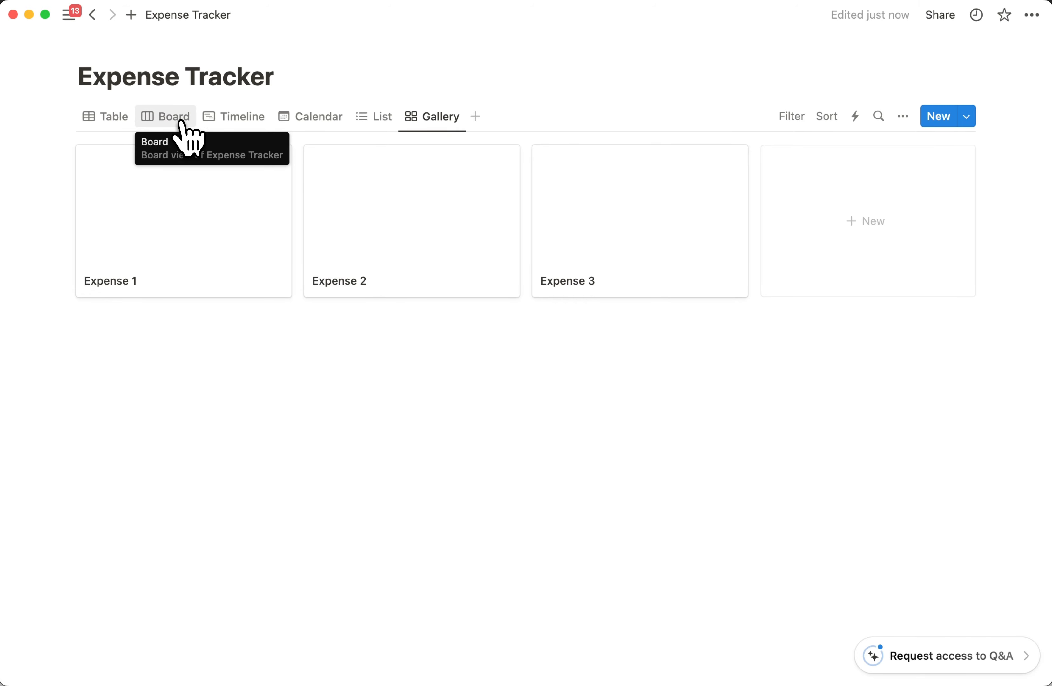
left_click(105, 117)
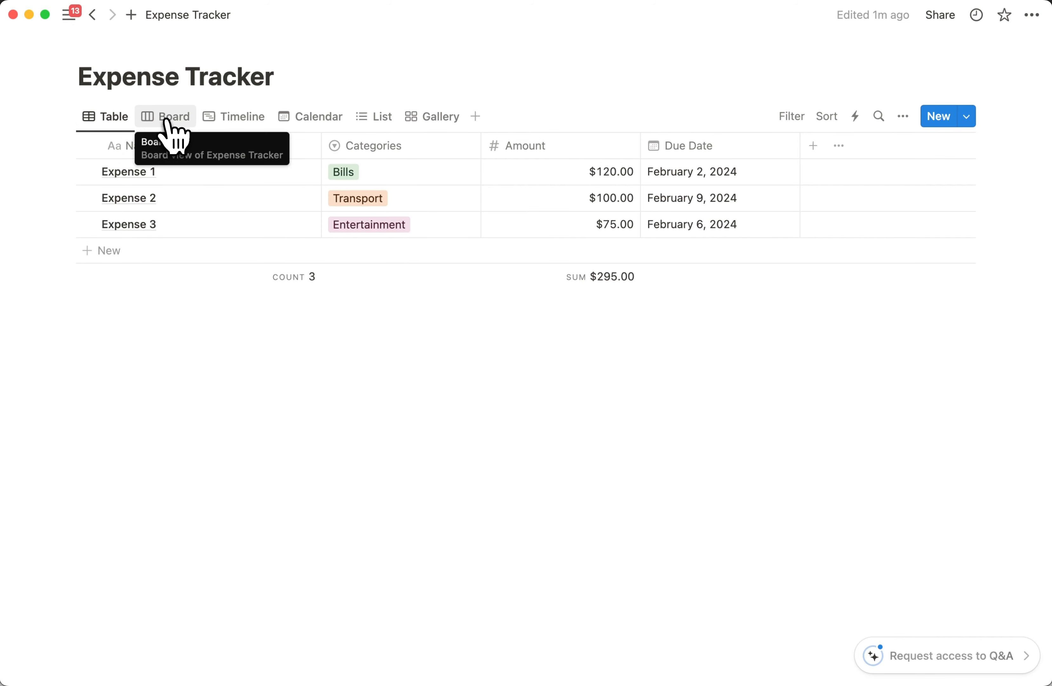